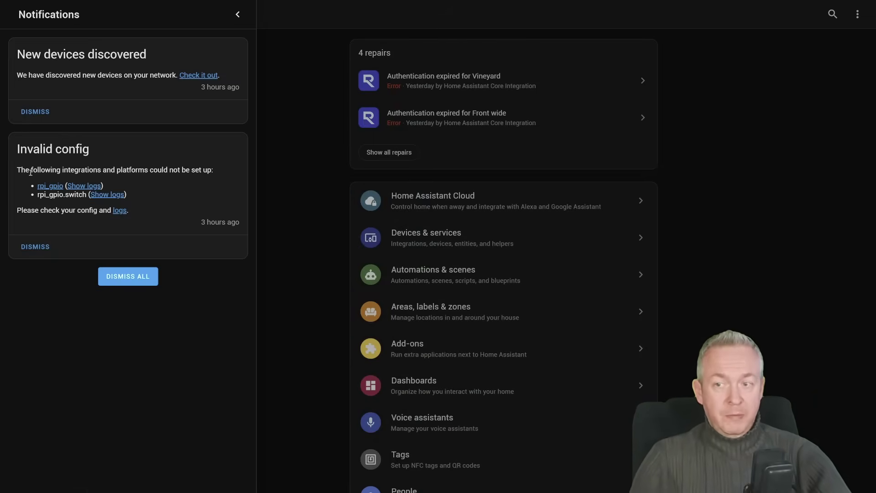
Step: Highlight the Invalid config sentence about integrations failing setup, then dismiss the Notifications drawer
left_click_drag(31, 172, 206, 170)
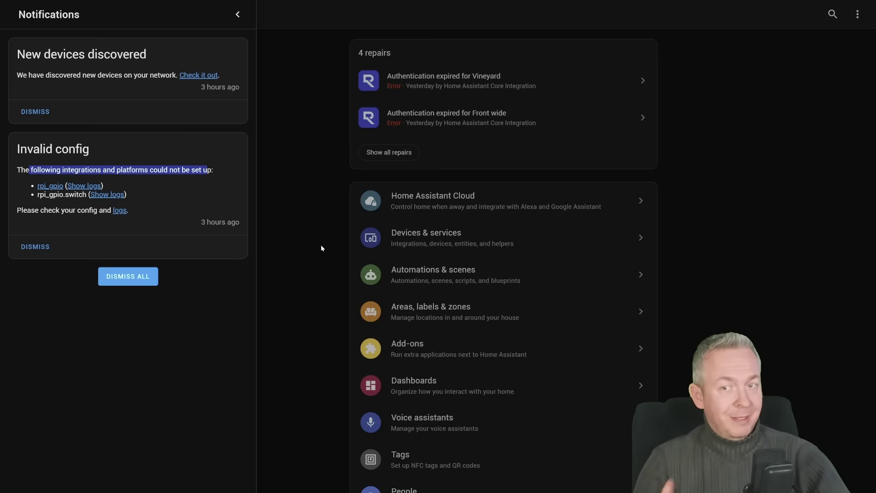
left_click(334, 226)
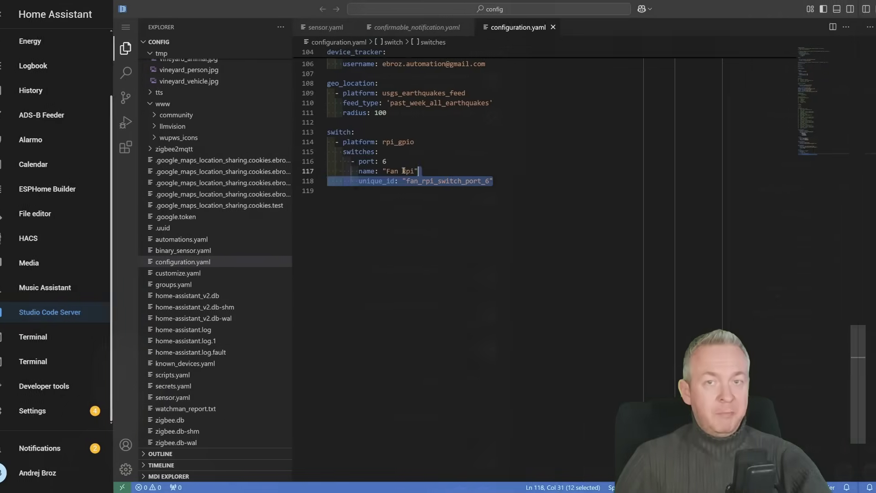
Step: Delete the switch: rpi_gpio fan block, lines 113–118, from configuration.yaml
left_click_drag(340, 152, 321, 131)
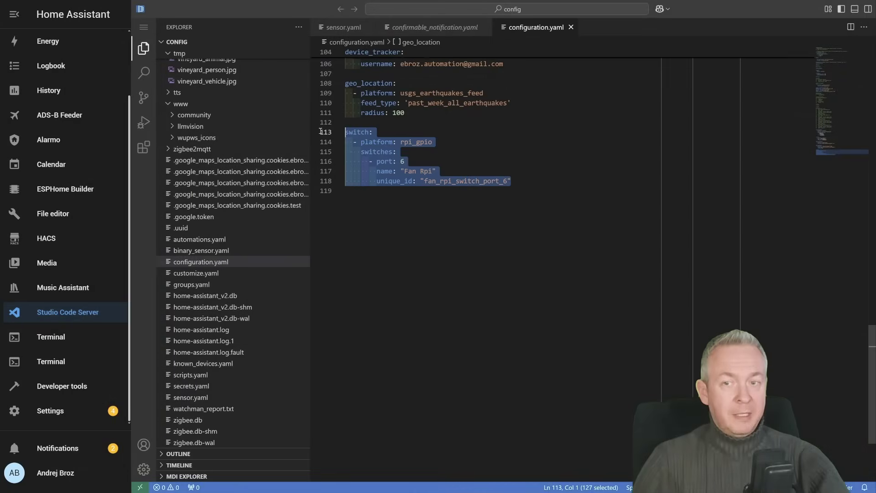
key("Delete")
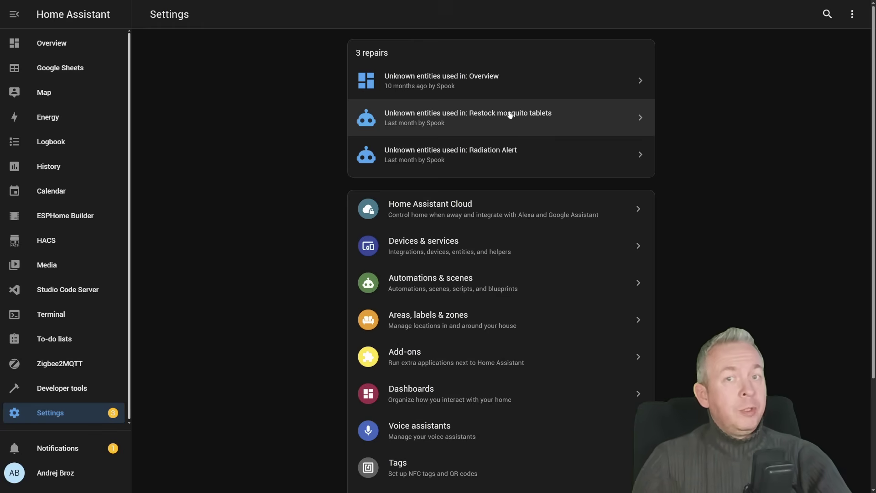
Step: Trace the Restock mosquito tablets repair to its automation's YAML file in Studio Code Server
left_click(507, 118)
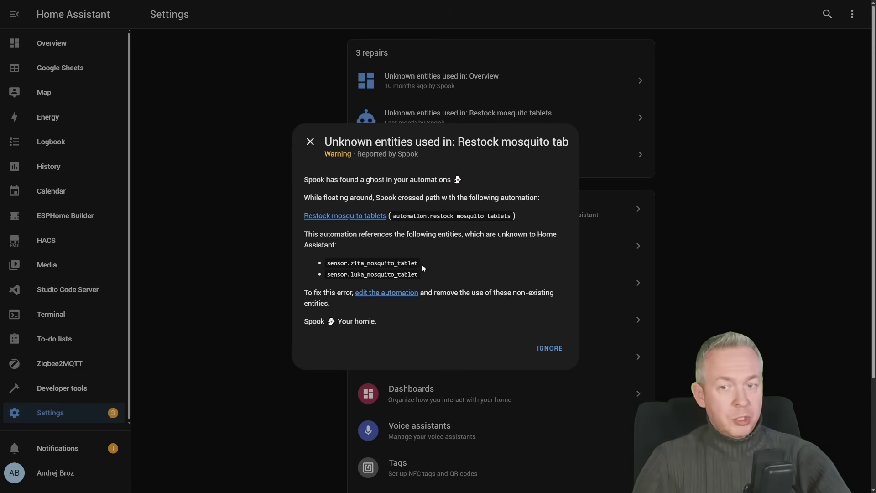
left_click(384, 294)
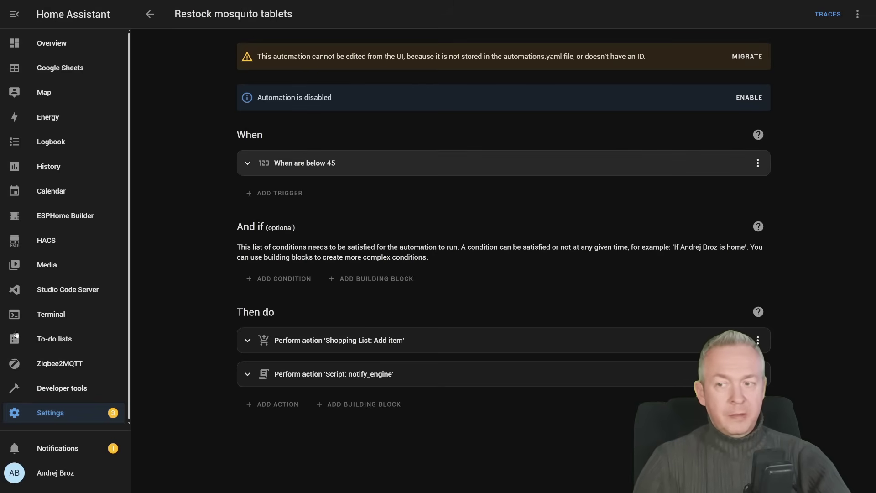
left_click(45, 295)
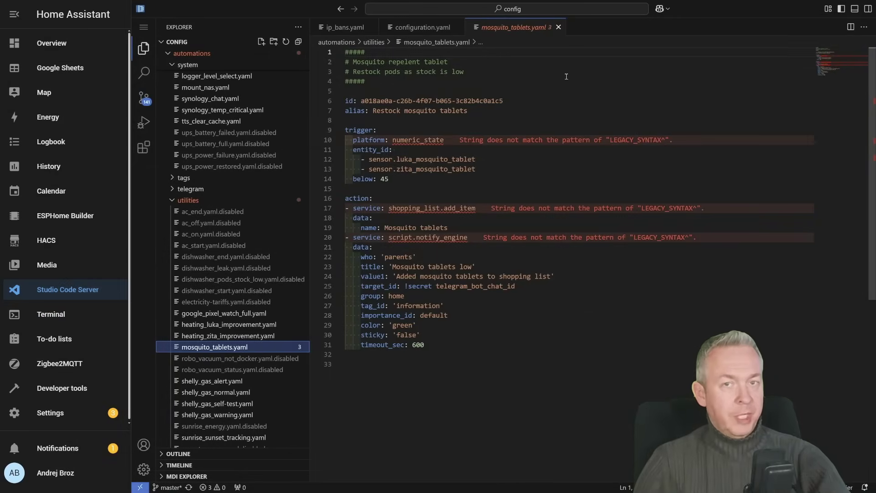
Step: Rename mosquito_tablets.yaml to mosquito_tablets.yaml.disabled and go back to Settings
mouse_move(403, 236)
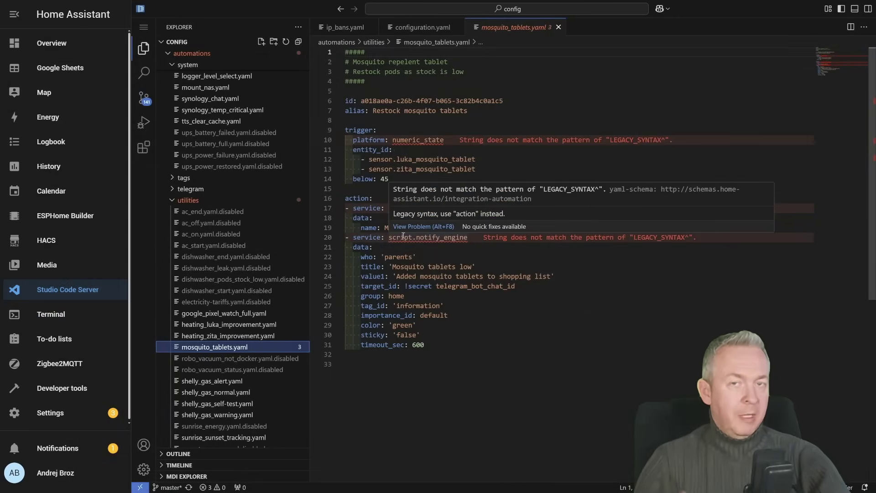
right_click(272, 351)
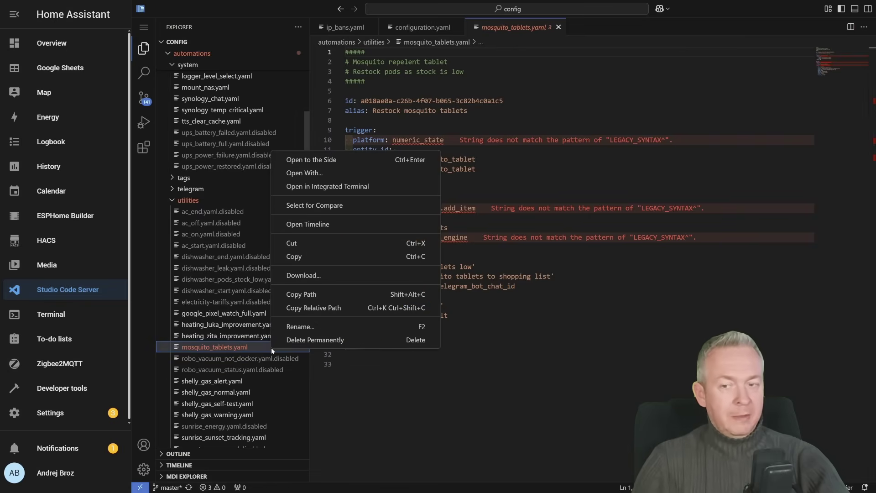
left_click(297, 326)
key("End")
type(".disabled")
key("Return")
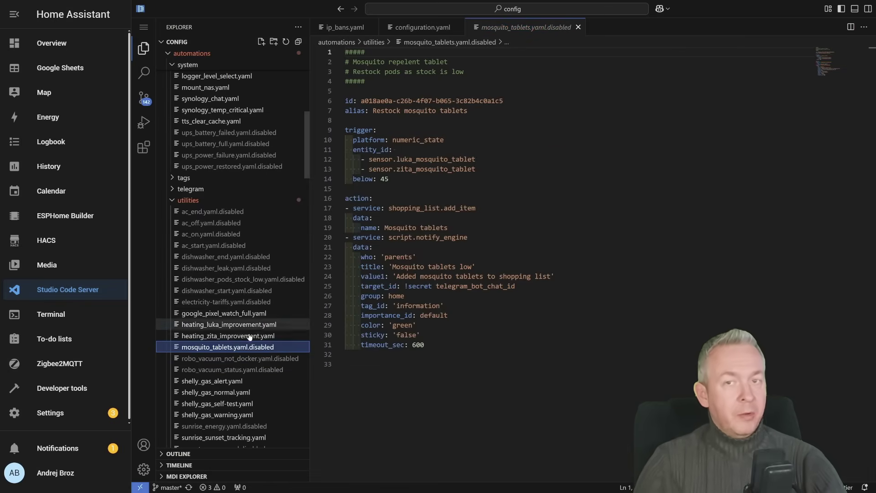
left_click(50, 412)
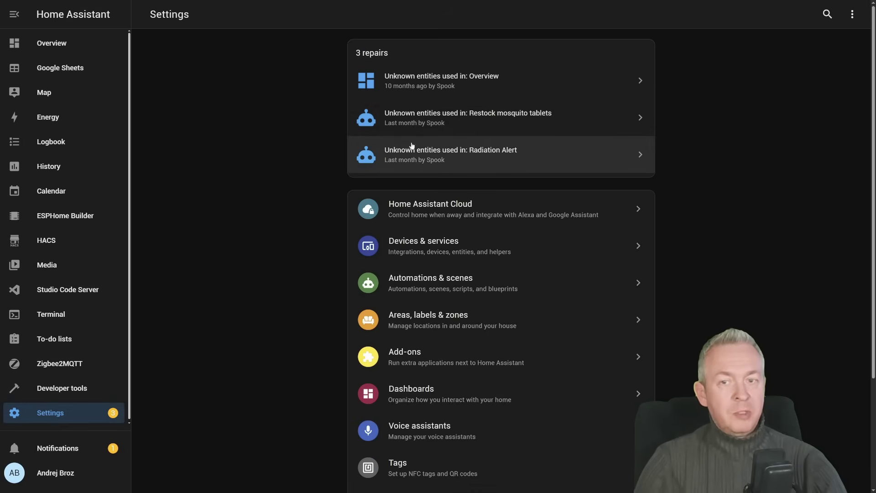
Step: Follow the Radiation Alert repair to its automation, inspect its state trigger, and start renaming radiation_high.yaml
left_click(500, 169)
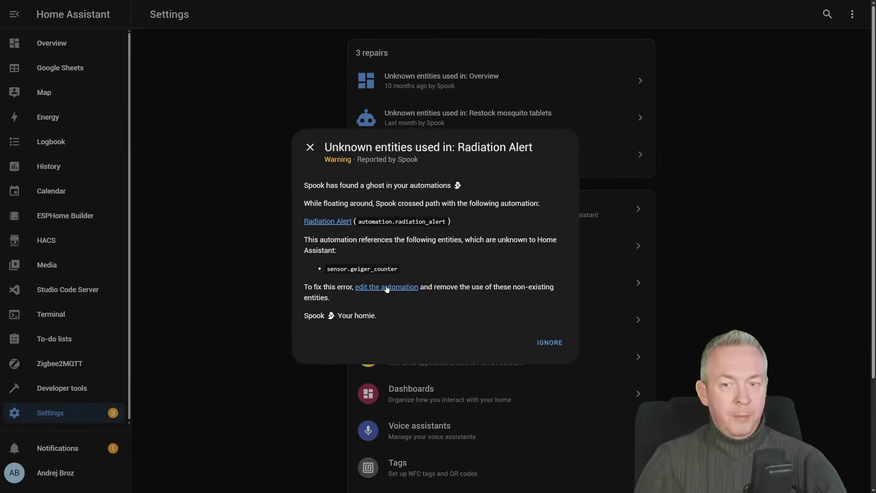
left_click(386, 288)
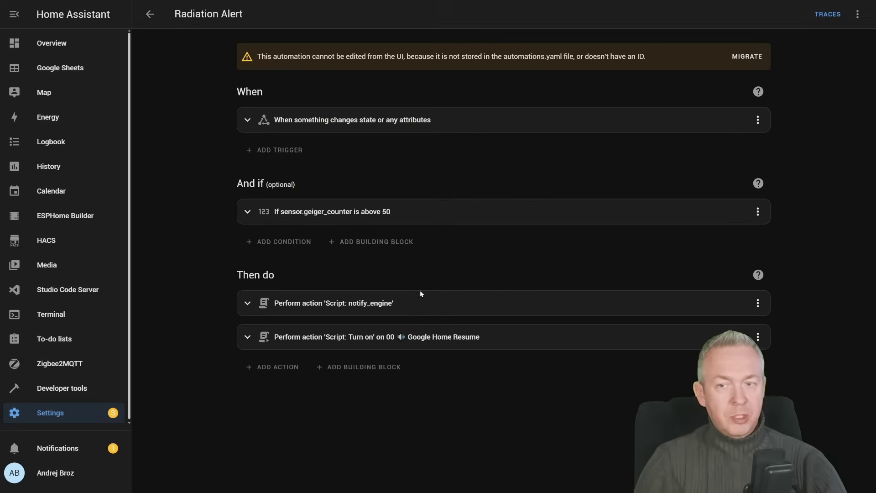
left_click(304, 121)
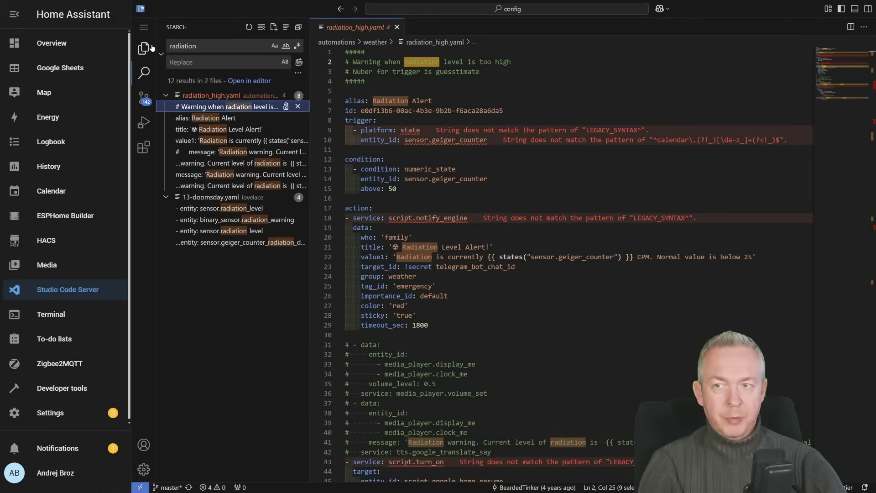
left_click(147, 49)
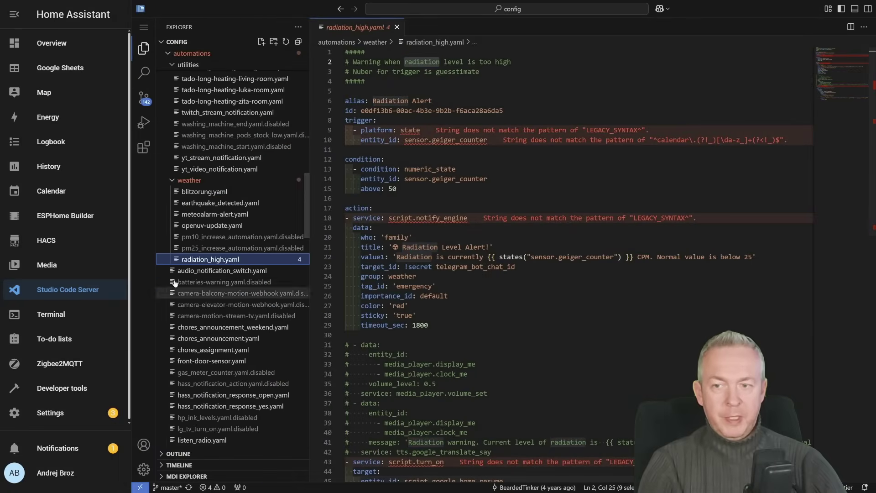
right_click(207, 262)
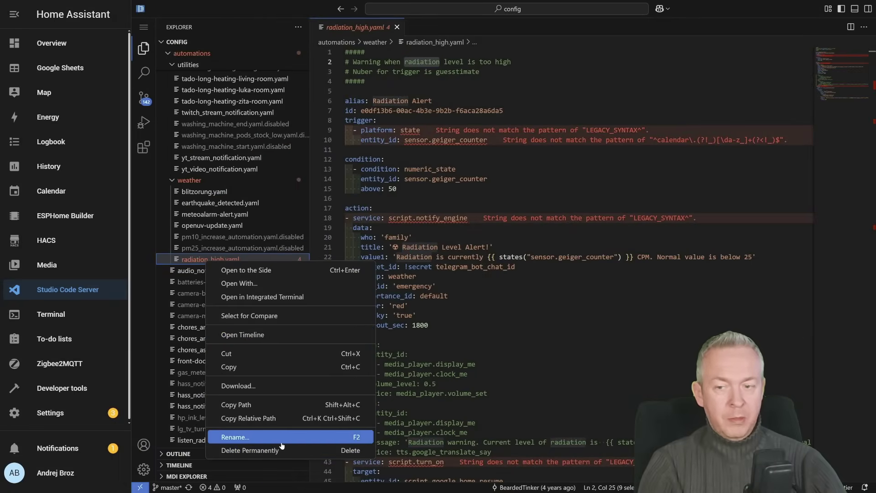
left_click(281, 442)
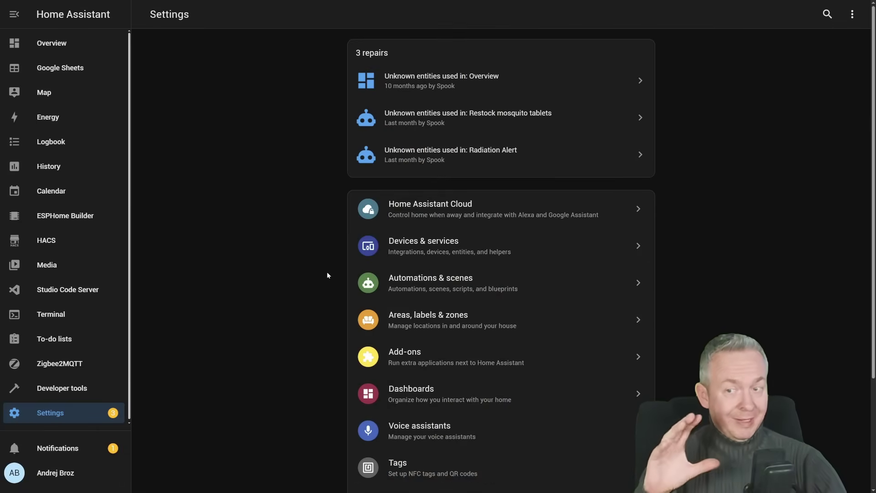
Step: Reload automations under Developer tools > YAML and recheck the repairs in Settings
left_click(102, 396)
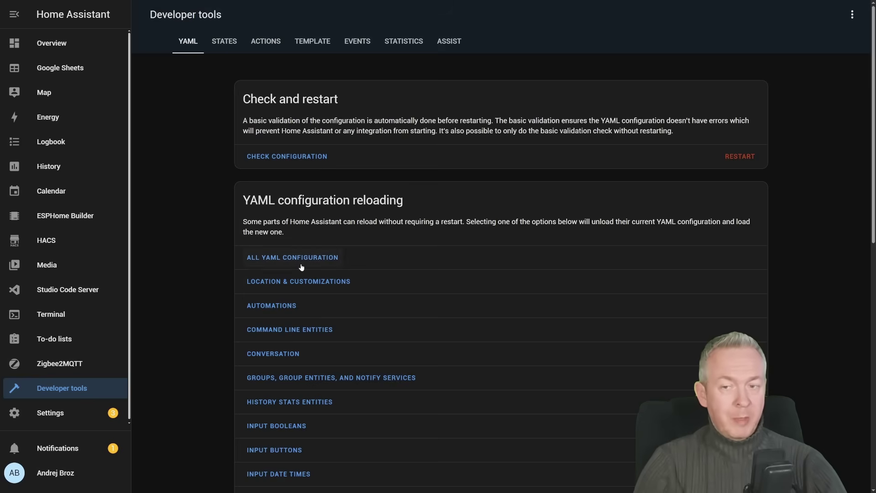
left_click(291, 306)
left_click(64, 419)
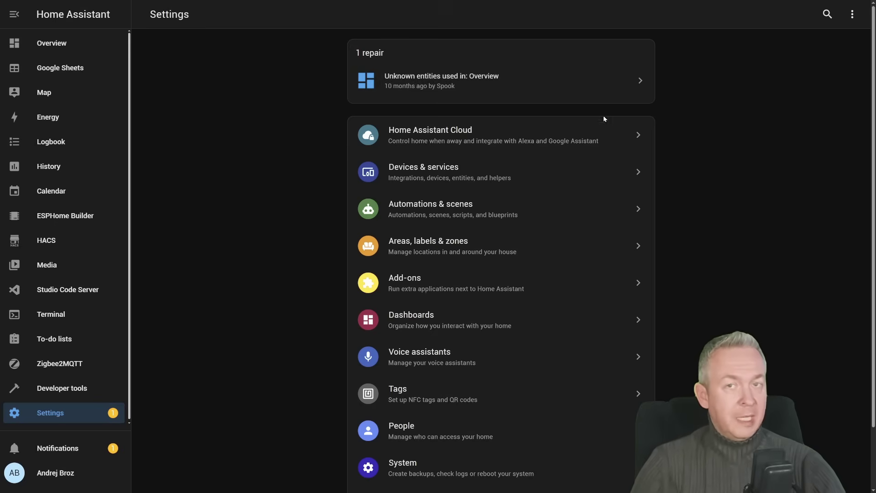
Step: Delete the Overview dashboard's geiger counter and earthquake cards in the warnings view, then return to Settings
left_click(478, 87)
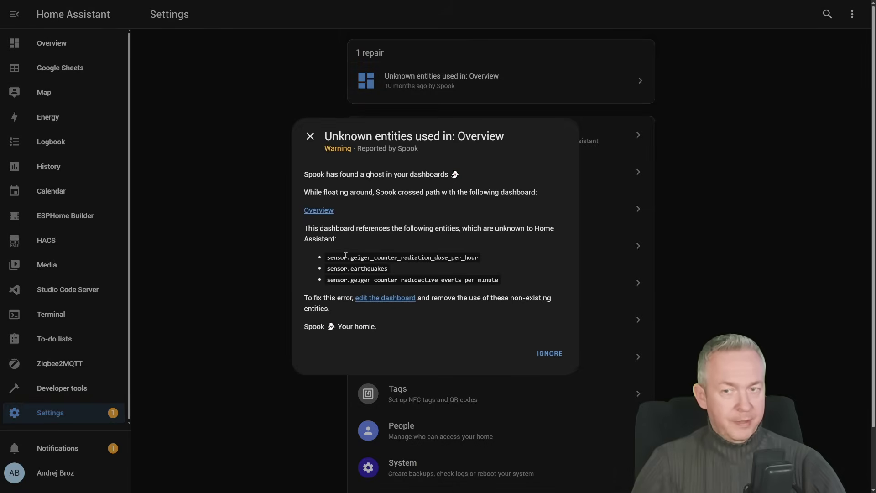
left_click(387, 298)
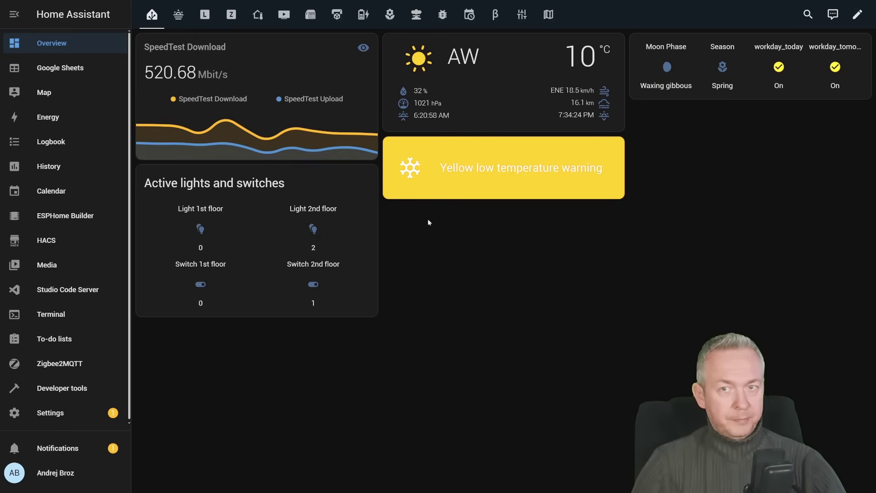
left_click(416, 15)
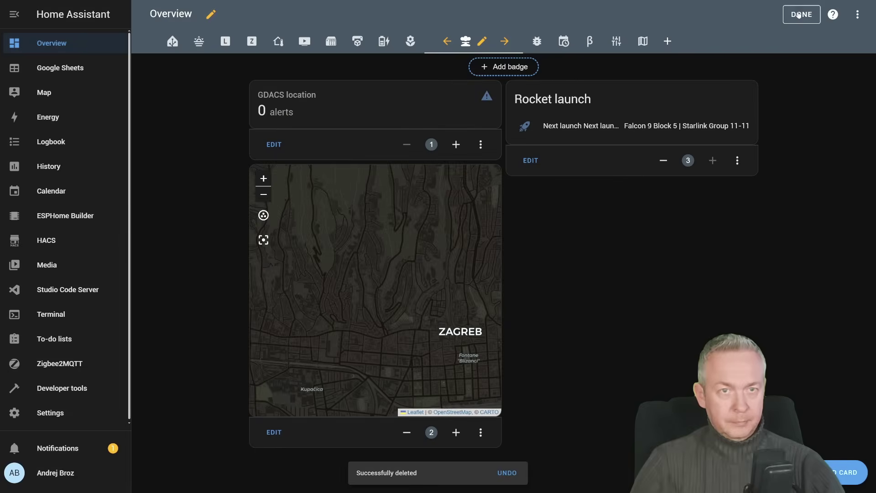
left_click(799, 14)
left_click(81, 412)
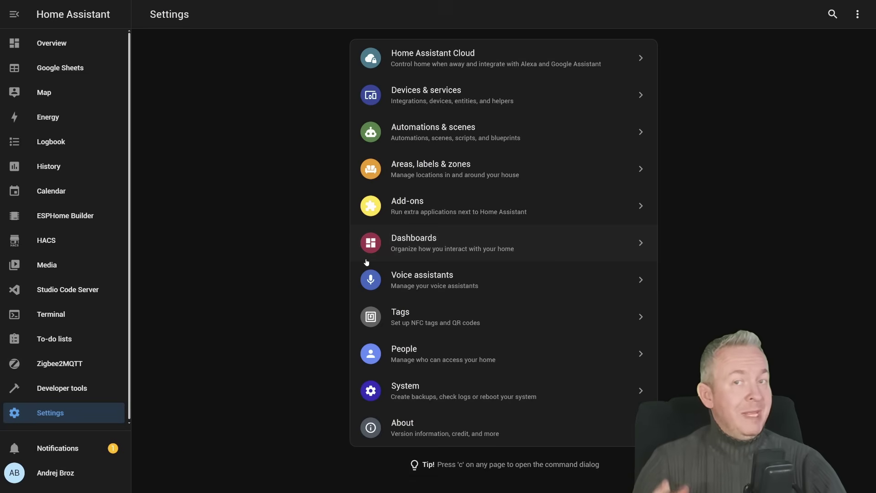
Step: Check the new-devices notification, then switch to the Overview dashboard
left_click(52, 453)
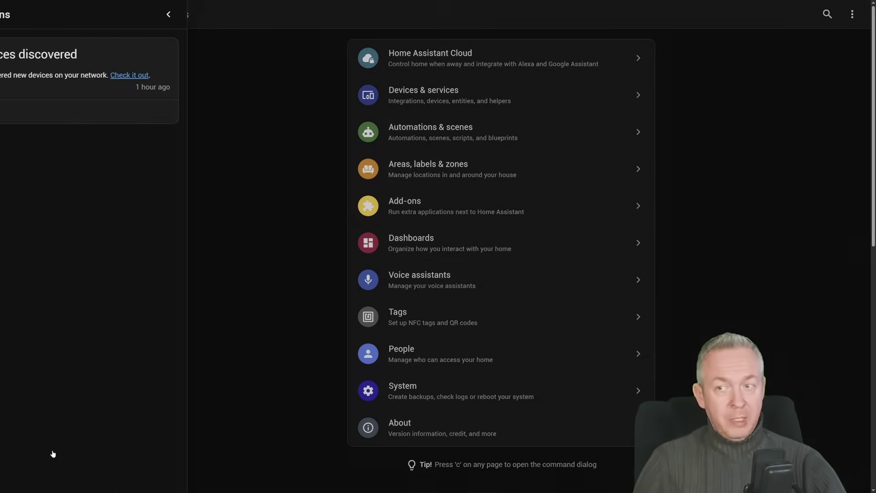
left_click(288, 199)
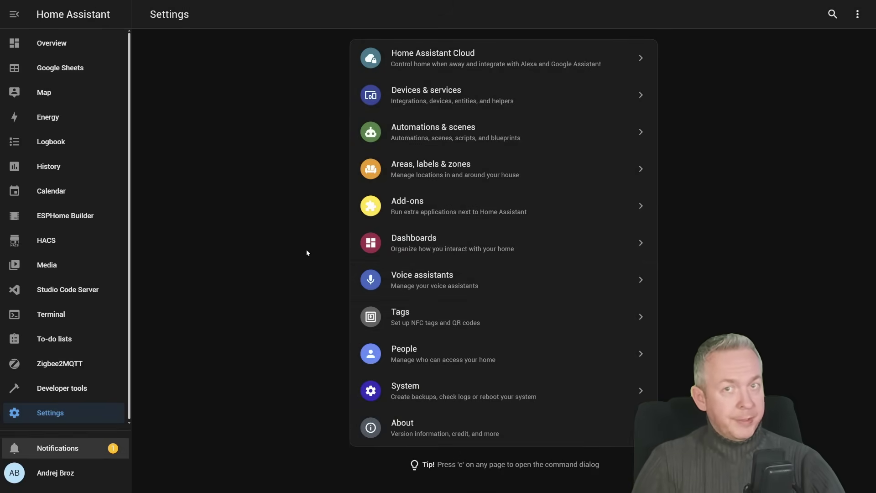
left_click(73, 43)
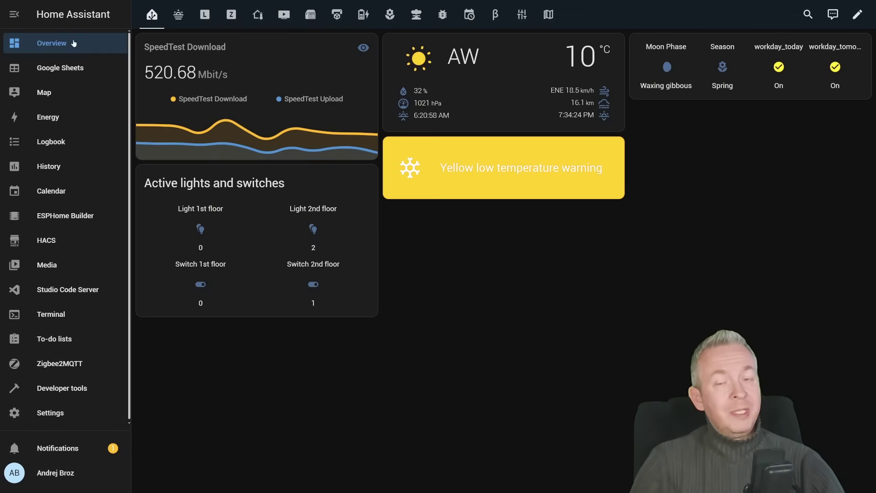
Step: Switch the dashboard to the bug-icon system statistics view with its warning and error counts
left_click(442, 14)
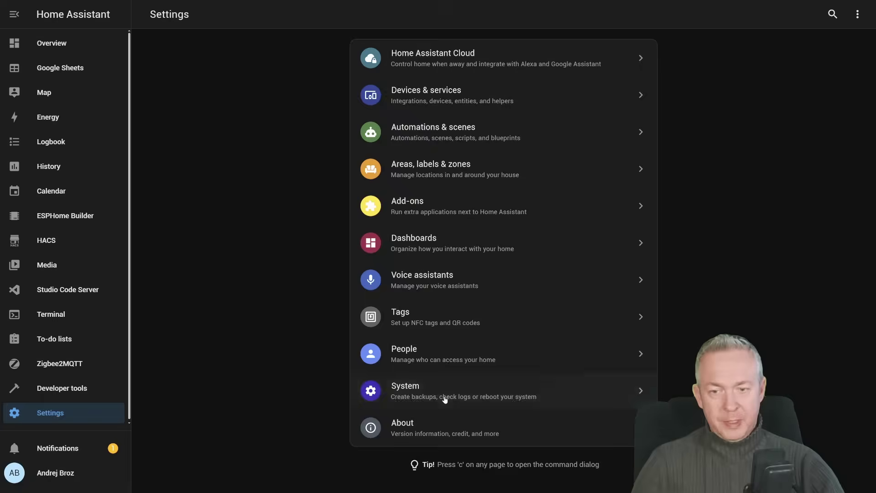
Step: View the Home Assistant Core log under Settings > System > Logs and list other log sources
left_click(446, 395)
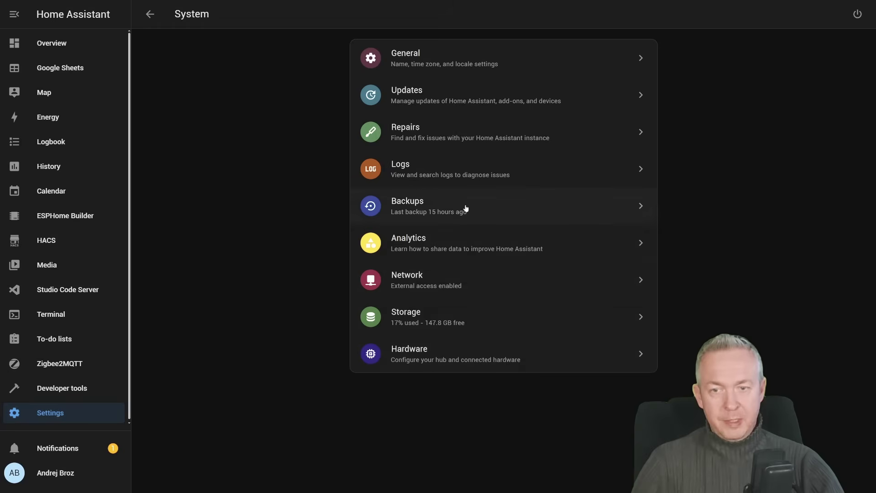
left_click(439, 170)
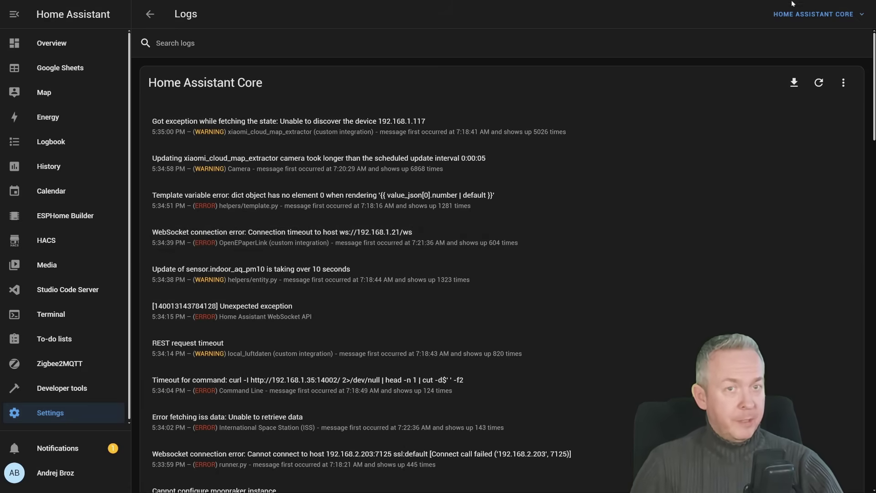
left_click(823, 14)
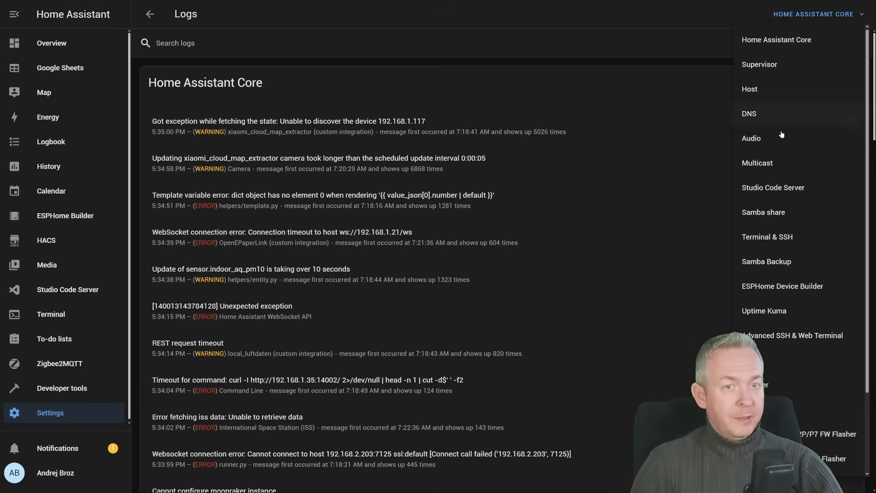
Step: Switch the log view to Supervisor and scroll back through its earlier entries
left_click(788, 61)
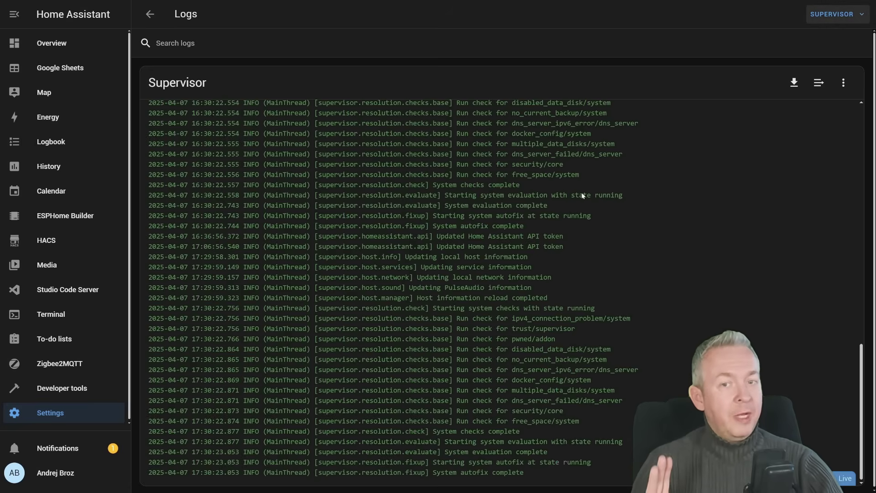
scroll(550, 243, "up", 15)
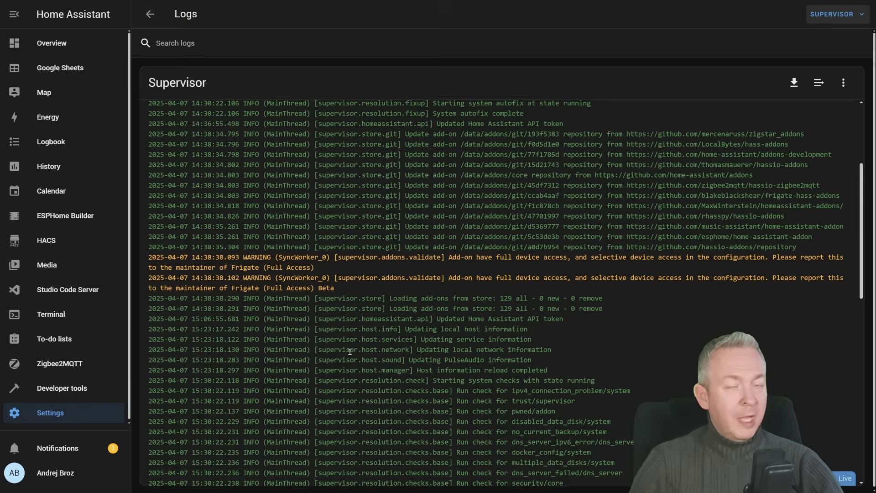
scroll(382, 340, "up", 10)
scroll(350, 354, "up", 3)
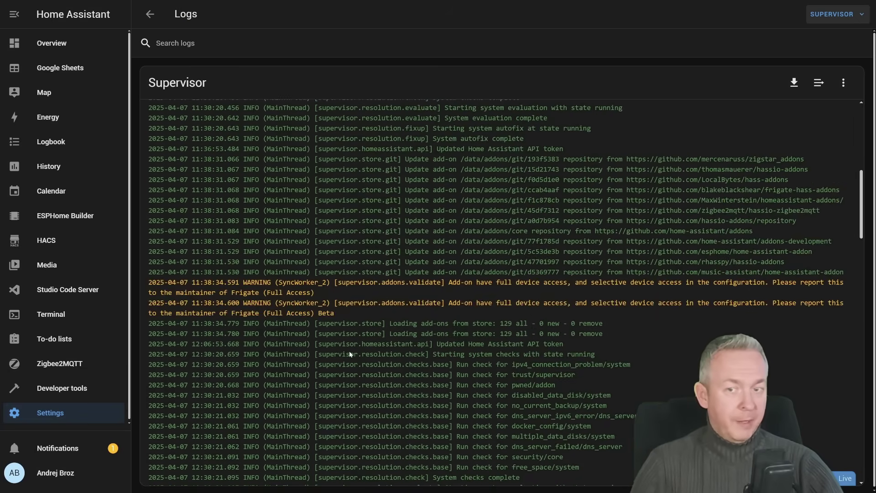
scroll(237, 248, "up", 4)
scroll(238, 249, "up", 4)
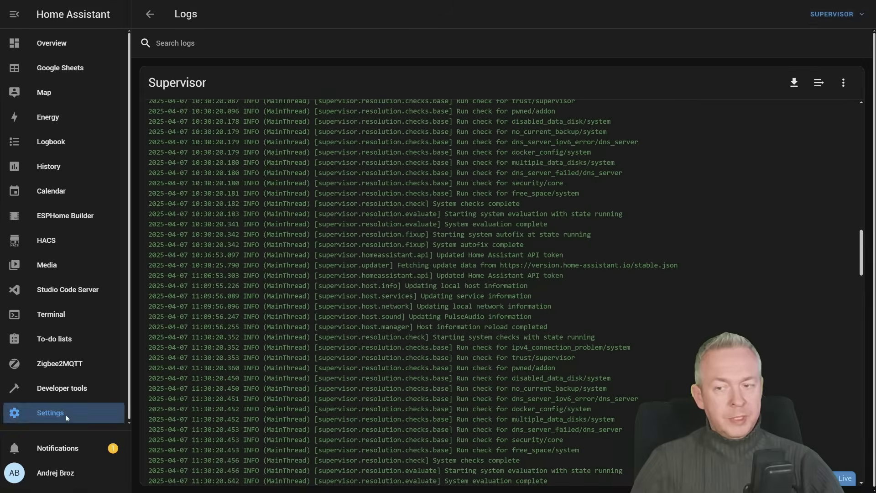
Step: View Watchman's '1 service' page under Devices & services, then switch to Studio Code Server
left_click(726, 407)
left_click(439, 110)
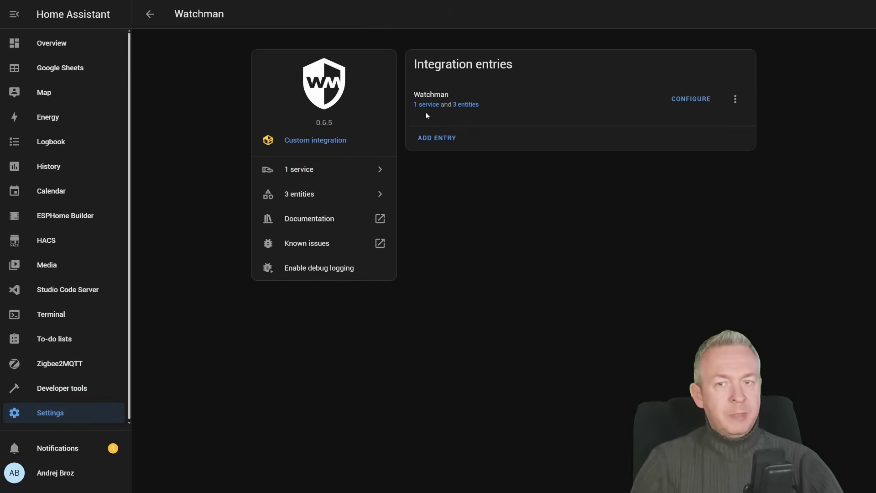
left_click(425, 104)
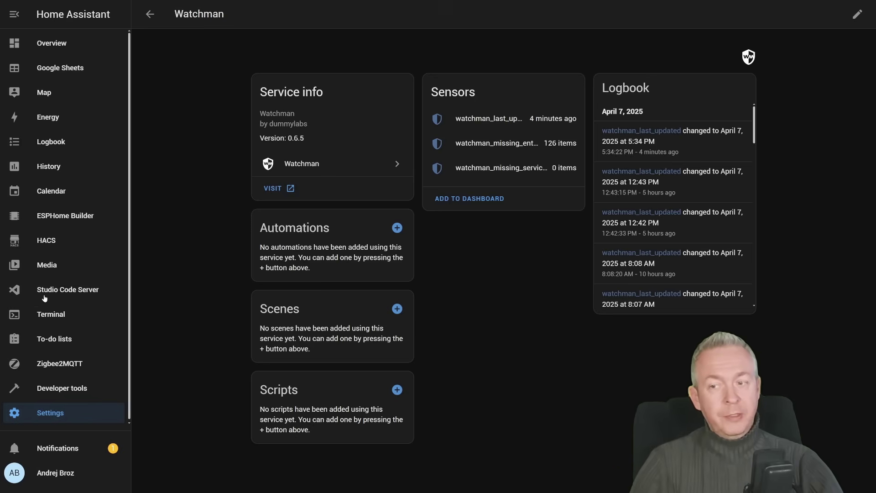
left_click(66, 290)
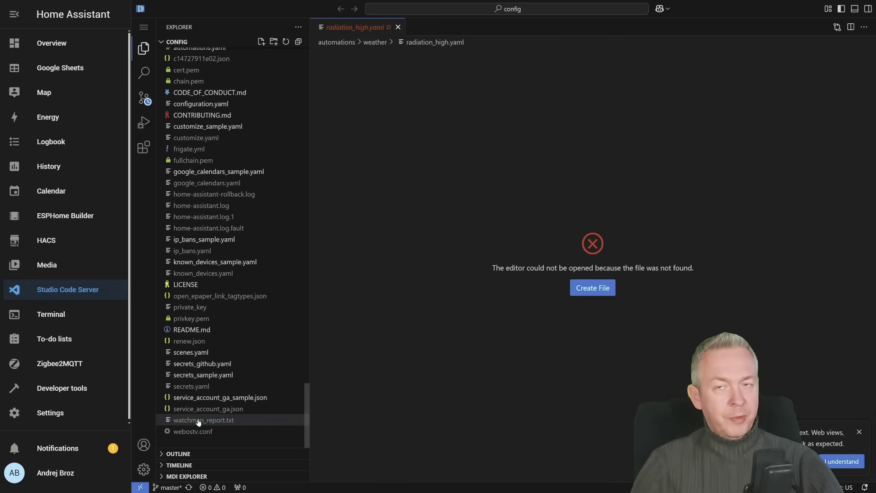
Step: Open watchman_report.txt and go through its 79 missing entities, beginning with the printer ink sensors
left_click(197, 421)
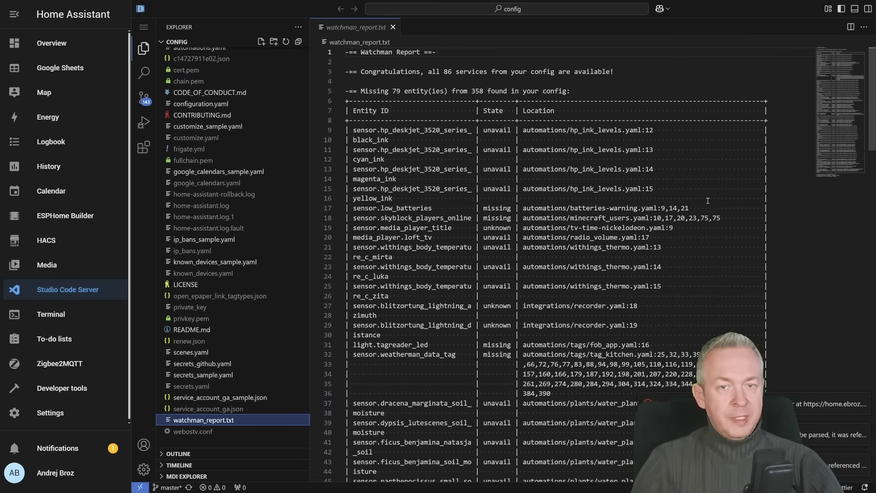
left_click_drag(707, 201, 333, 130)
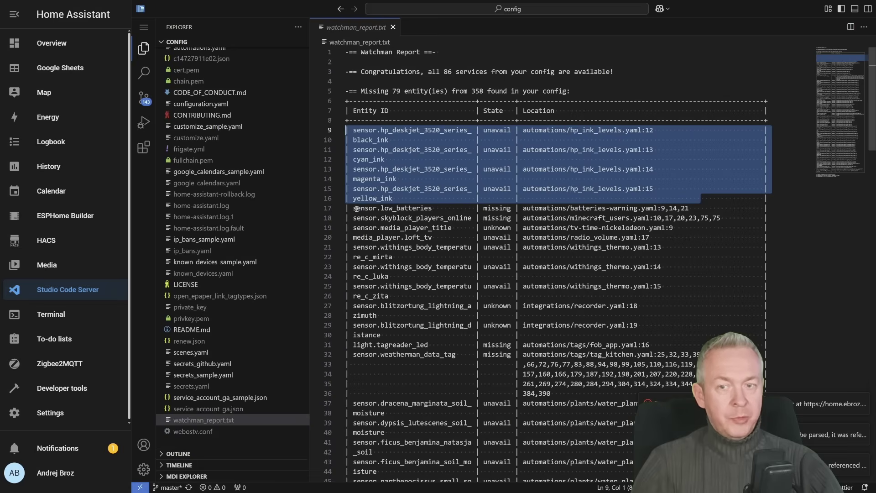
left_click_drag(356, 208, 698, 283)
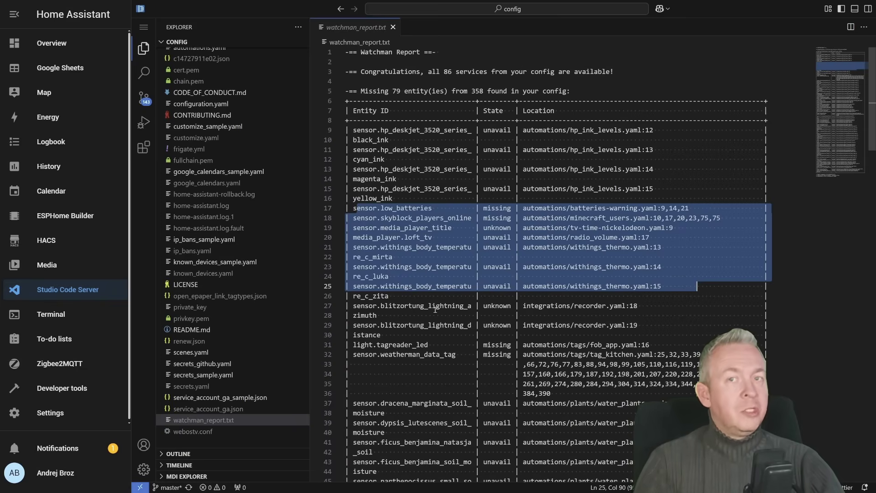
scroll(434, 309, "down", 5)
scroll(557, 322, "down", 5)
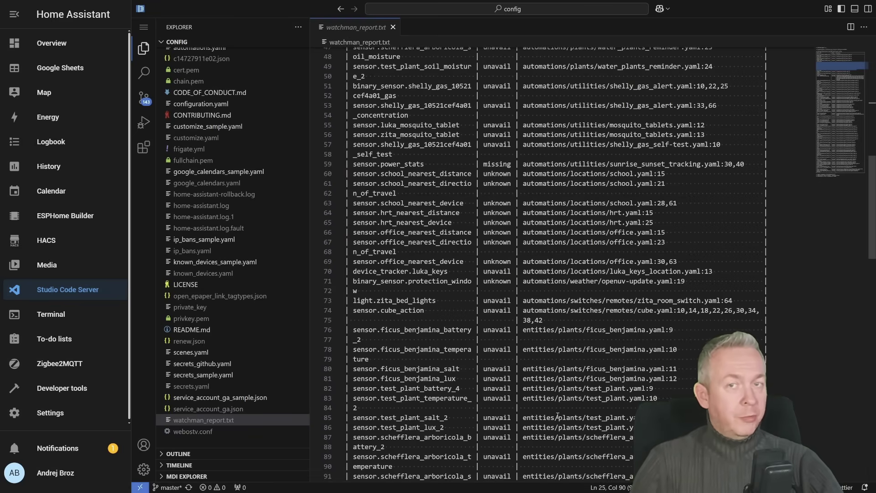
Step: Run the Watchman: Report action with Create file report left on
left_click(68, 392)
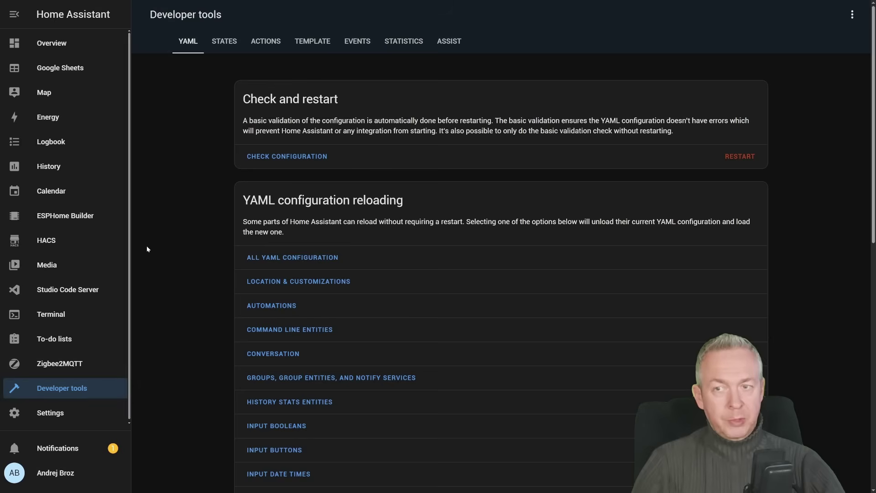
left_click(266, 41)
left_click(349, 116)
type("watc")
left_click(299, 183)
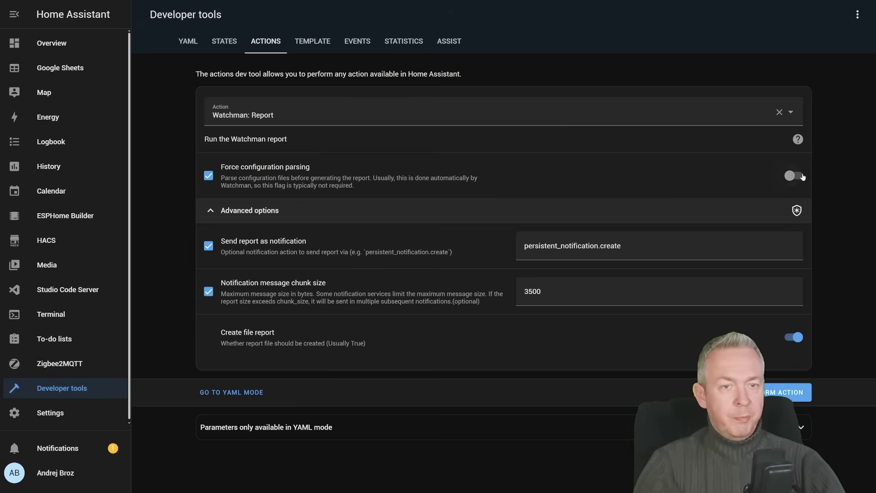
left_click(794, 176)
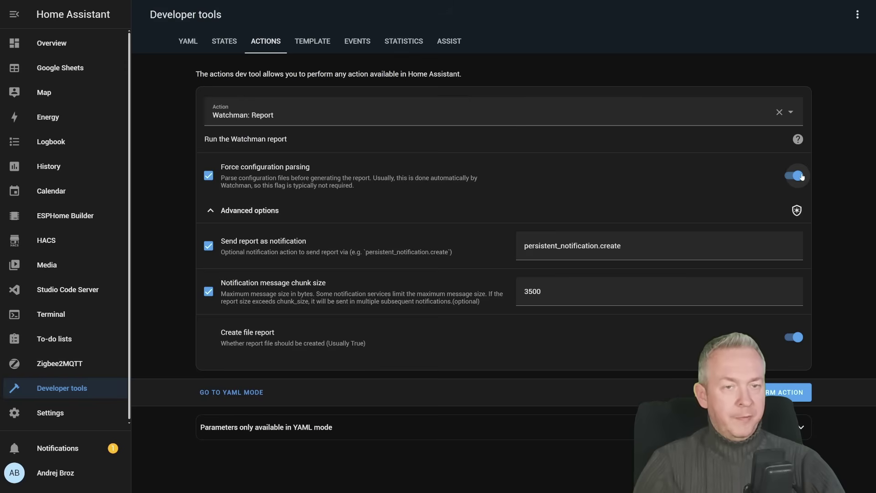
left_click(801, 176)
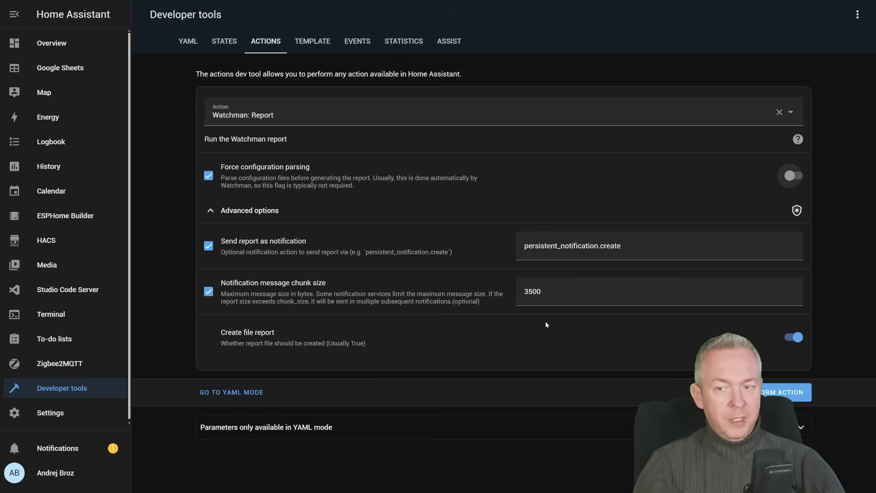
left_click(795, 343)
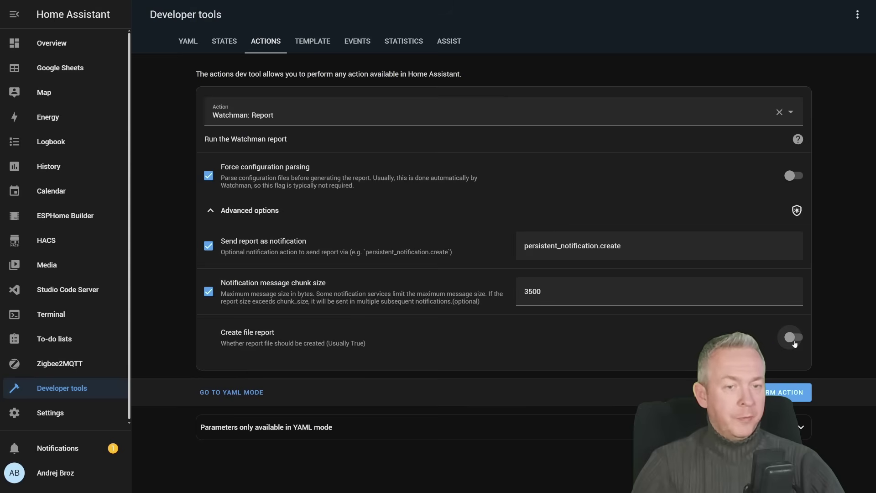
left_click(794, 340)
left_click(787, 392)
Step: Read the Watchman report in the notifications panel, then close it
left_click(57, 448)
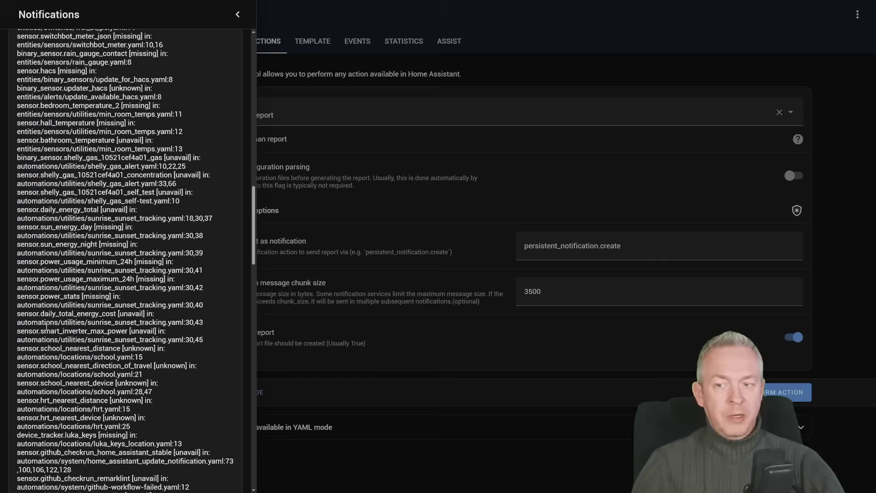
scroll(41, 345, "down", 15)
scroll(42, 346, "down", 5)
scroll(41, 345, "up", 4)
left_click(349, 441)
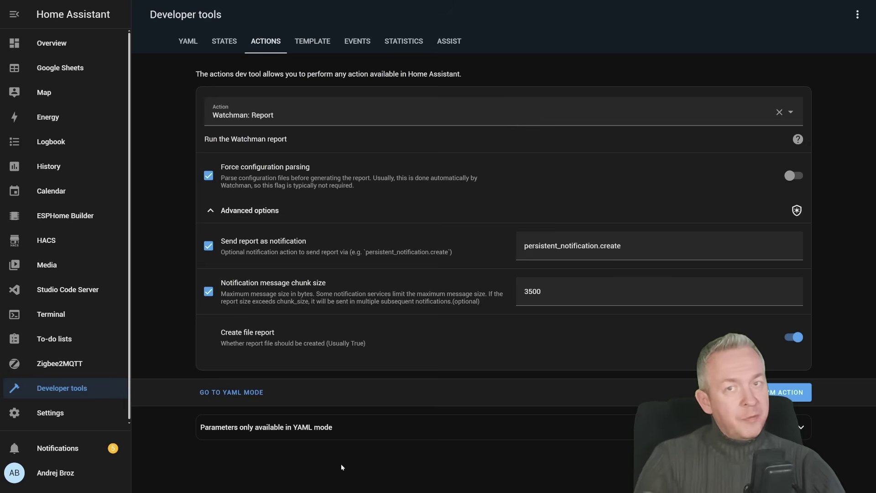
Step: Open Spook's Home Assistant device and scroll through its Diagnostic entity-type counts
left_click(70, 420)
left_click(401, 96)
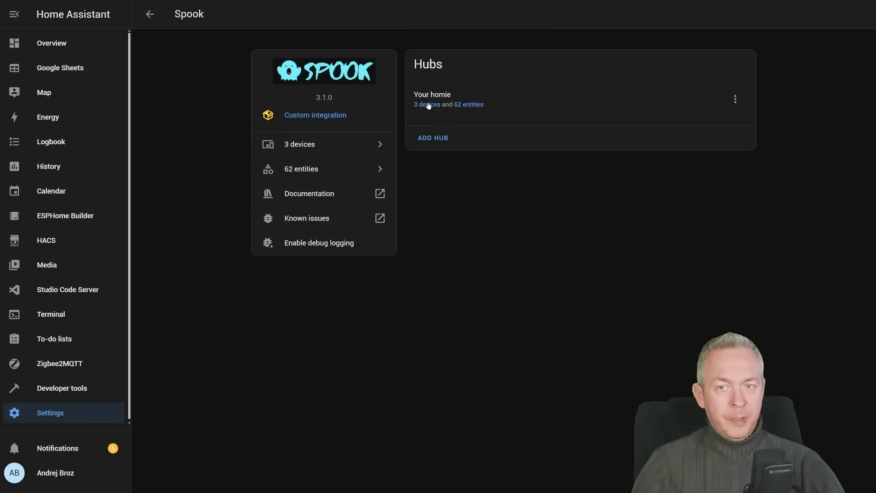
left_click(428, 105)
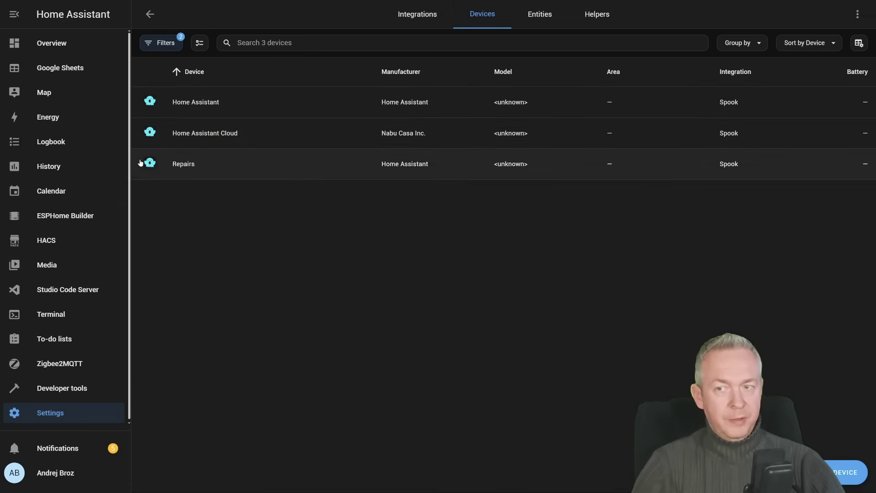
left_click(193, 103)
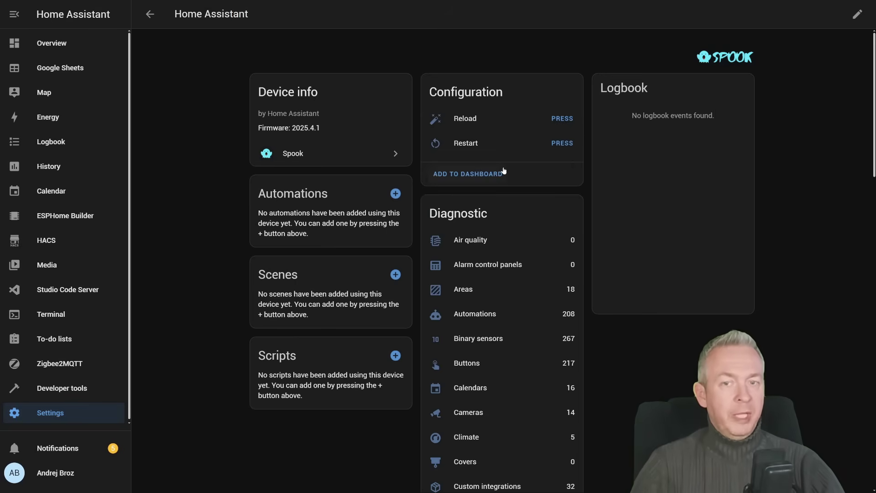
scroll(524, 115, "down", 3)
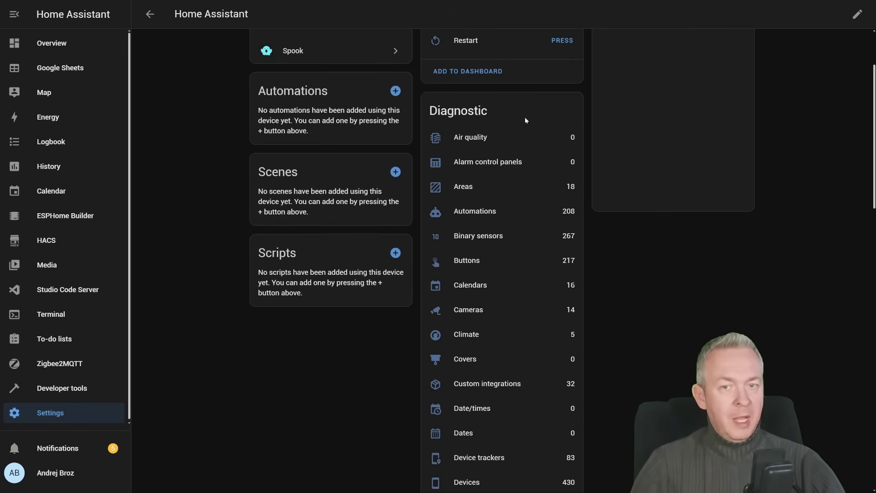
scroll(458, 177, "down", 1)
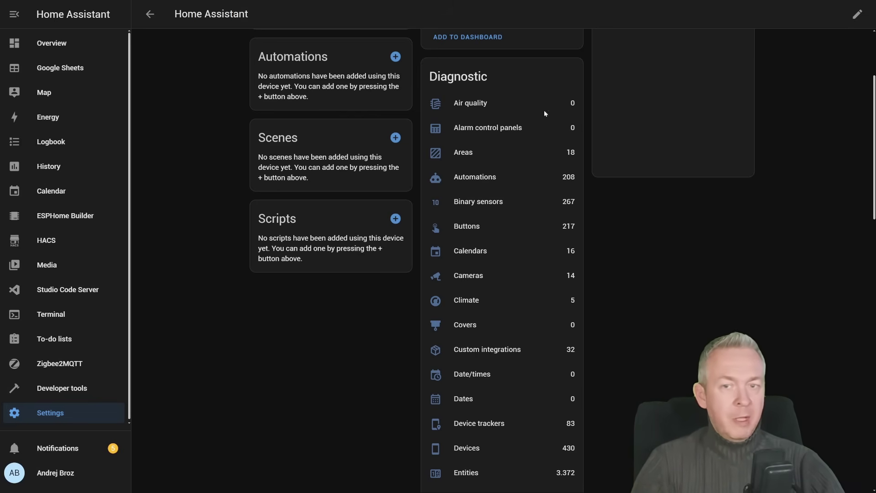
scroll(472, 202, "down", 5)
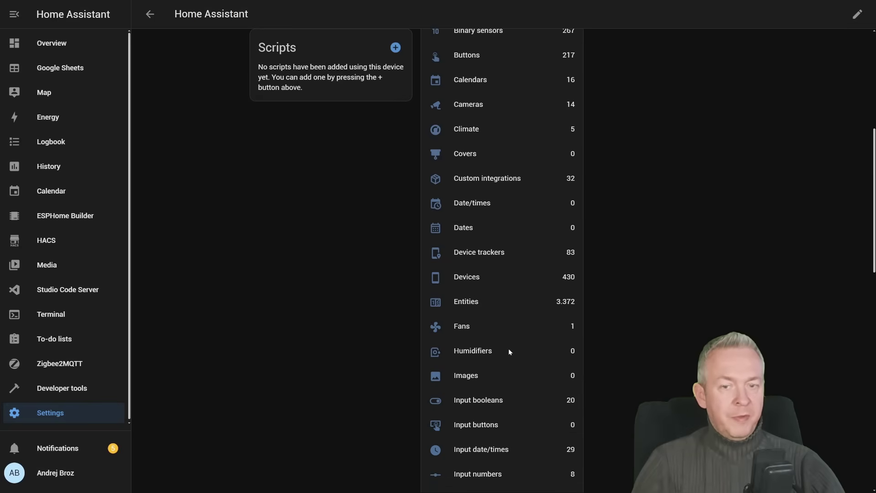
scroll(562, 274, "down", 5)
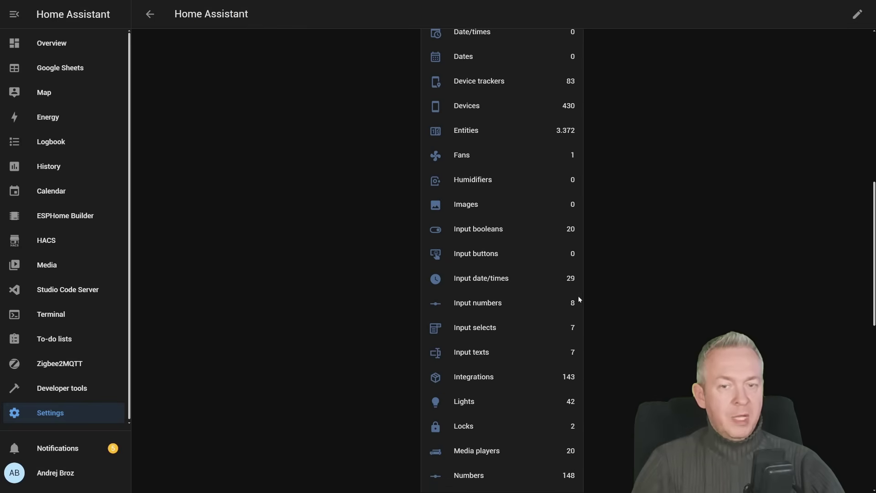
scroll(565, 303, "down", 7)
scroll(487, 334, "down", 6)
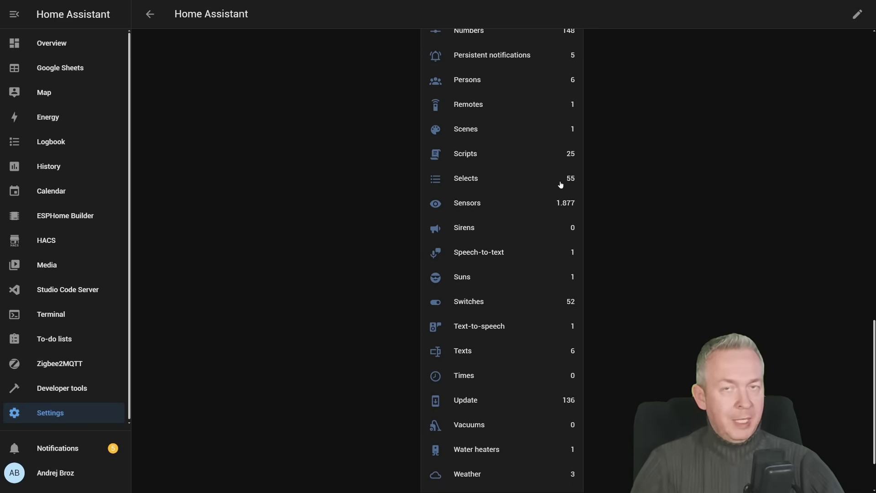
scroll(543, 209, "down", 3)
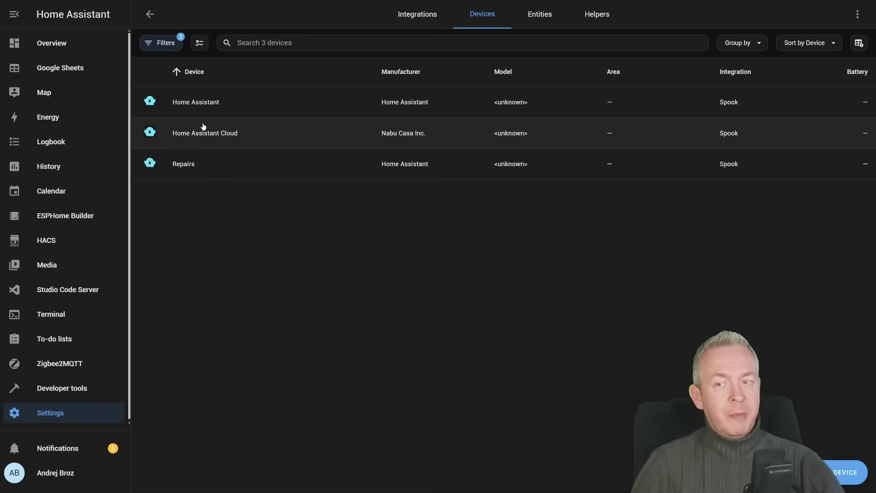
left_click(203, 130)
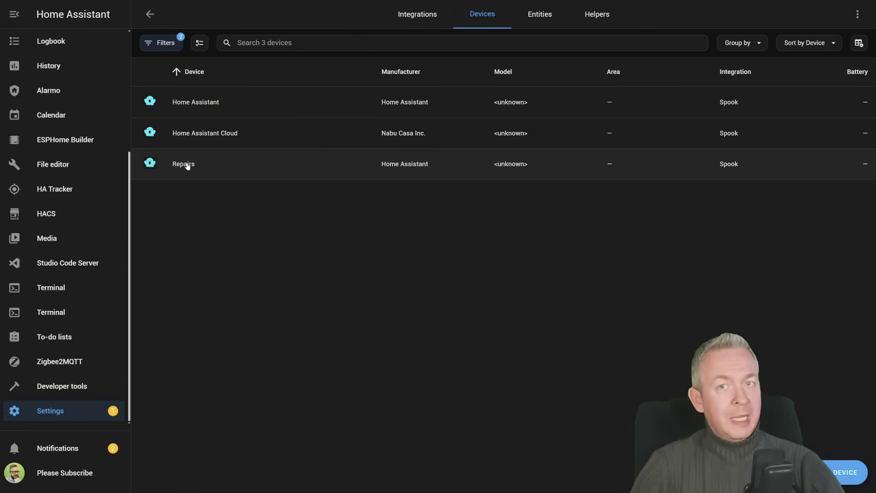
Step: List the current repairs and view the Overview and Presence simulation repair details
left_click(187, 164)
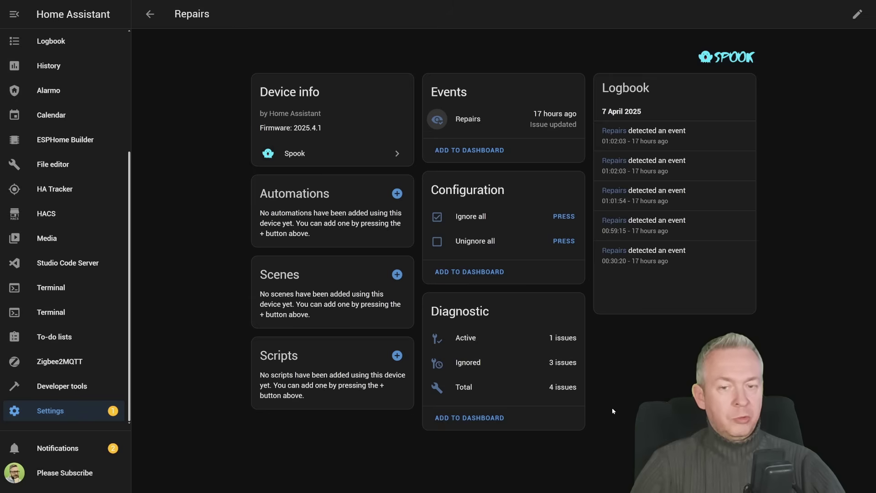
left_click(564, 241)
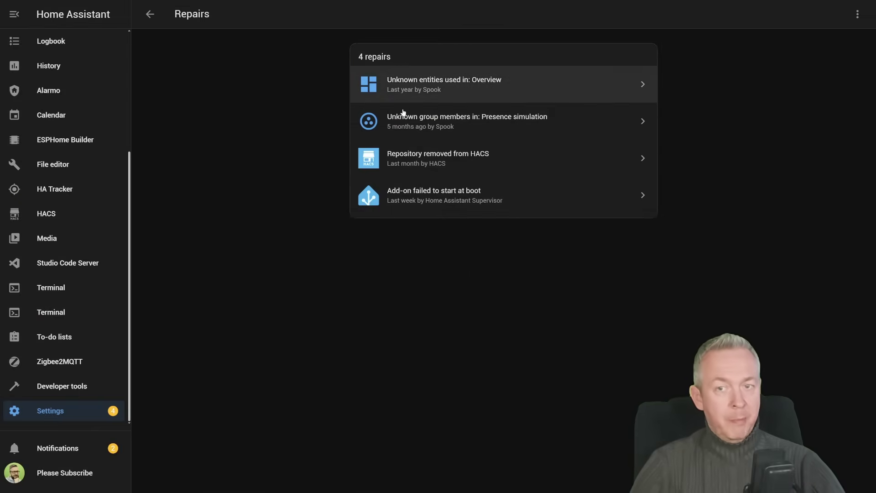
left_click(487, 91)
left_click(328, 125)
left_click(467, 119)
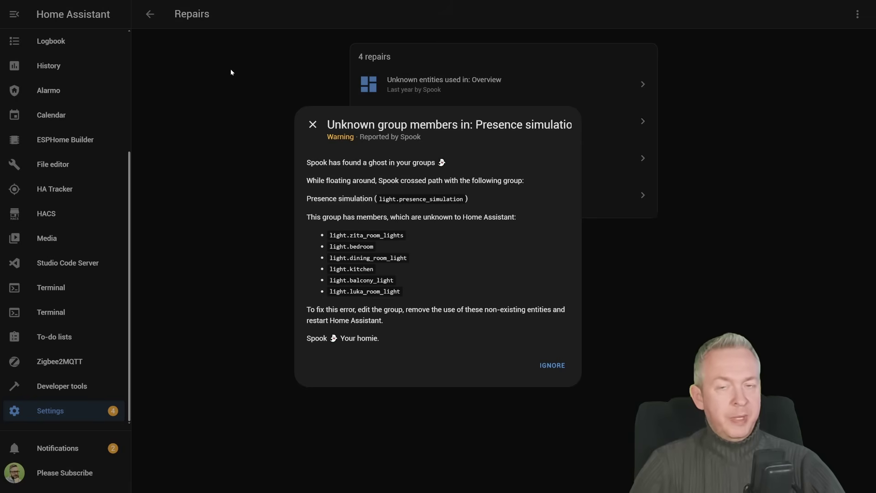
left_click(227, 81)
Step: Check the HACS and add-on repairs, then select light.living_room_2 in the Overview repair
left_click(438, 158)
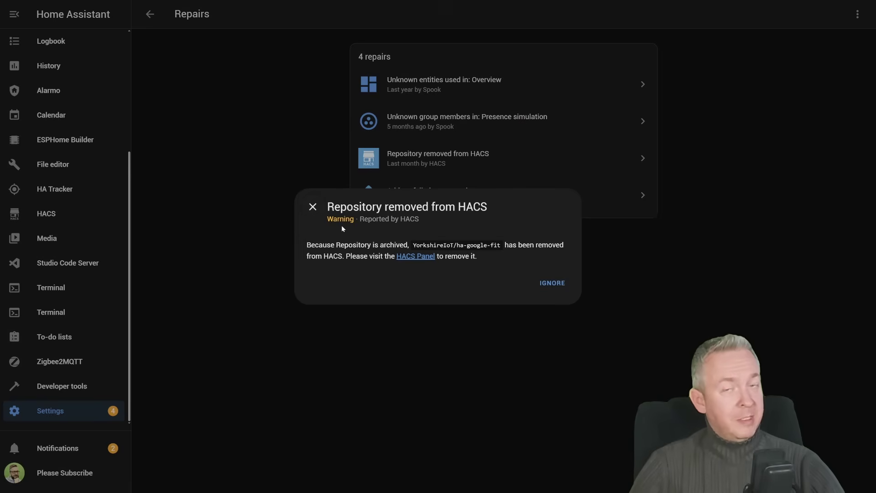
left_click(312, 206)
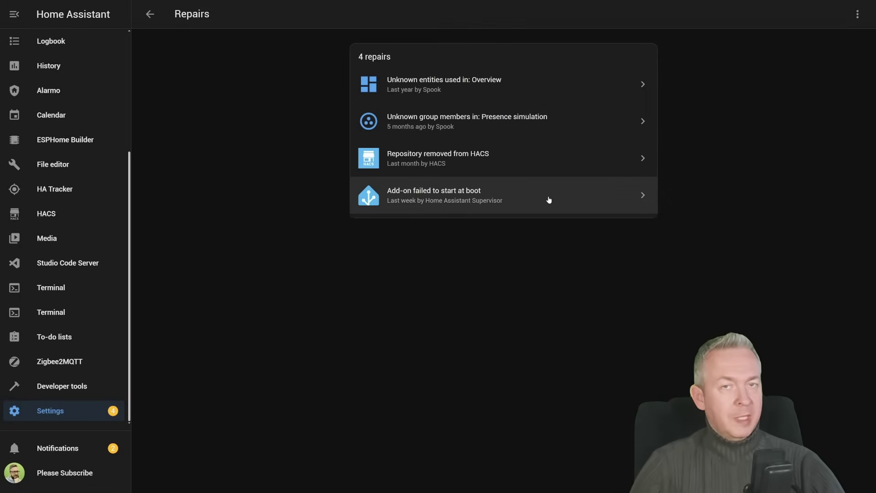
left_click(525, 203)
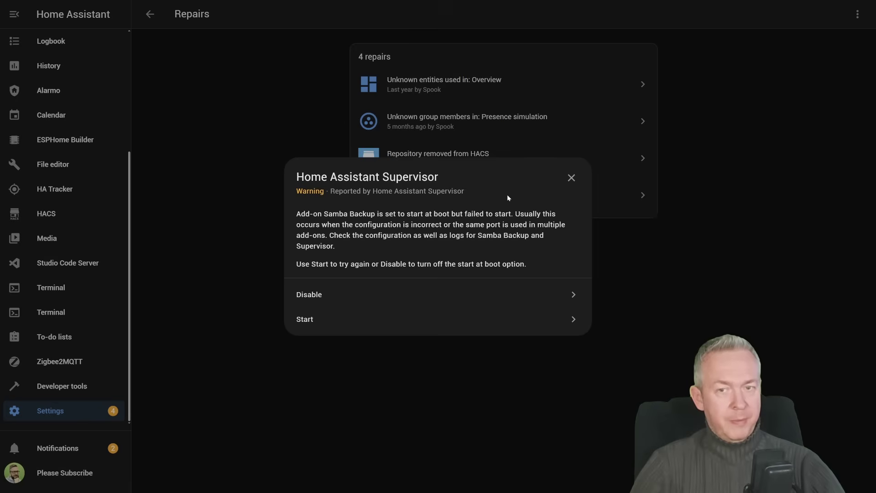
left_click(525, 88)
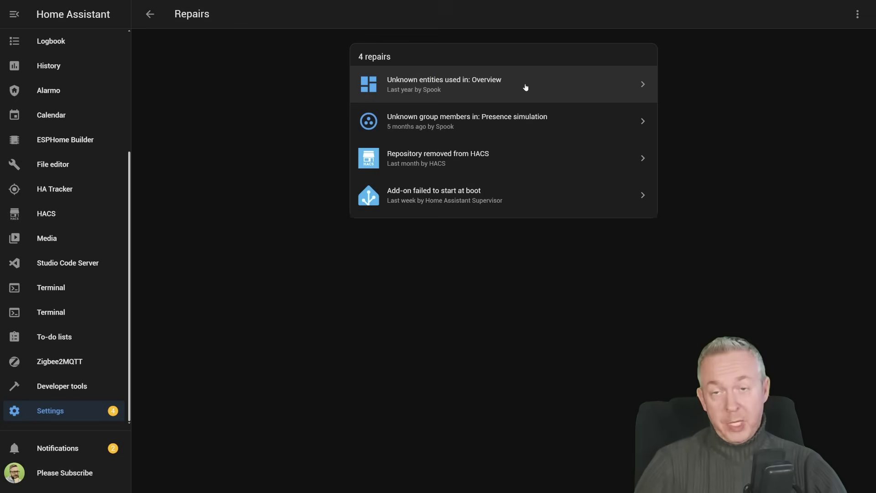
left_click(433, 89)
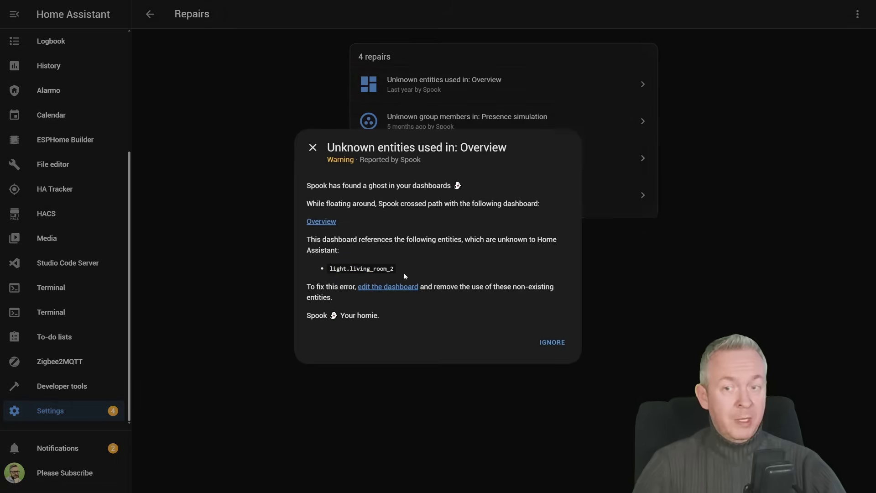
left_click_drag(403, 272, 339, 267)
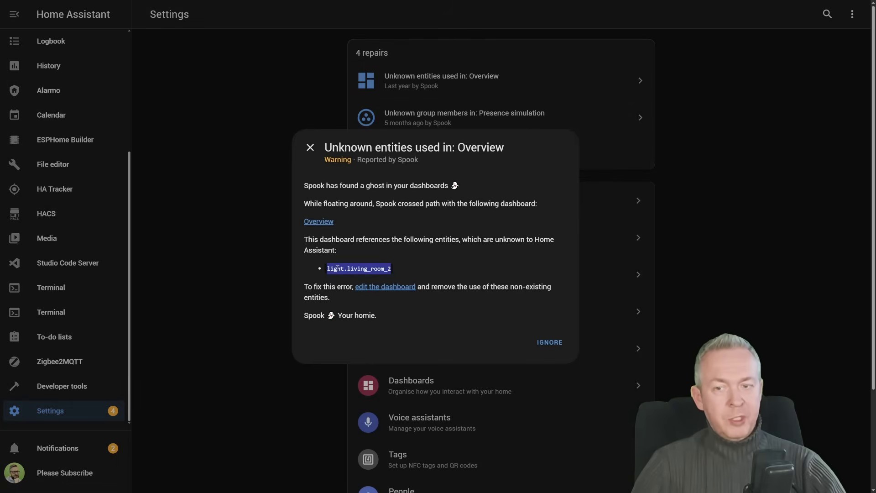
Step: Search the Overview dashboard's raw configuration editor for living_room_2
left_click(376, 286)
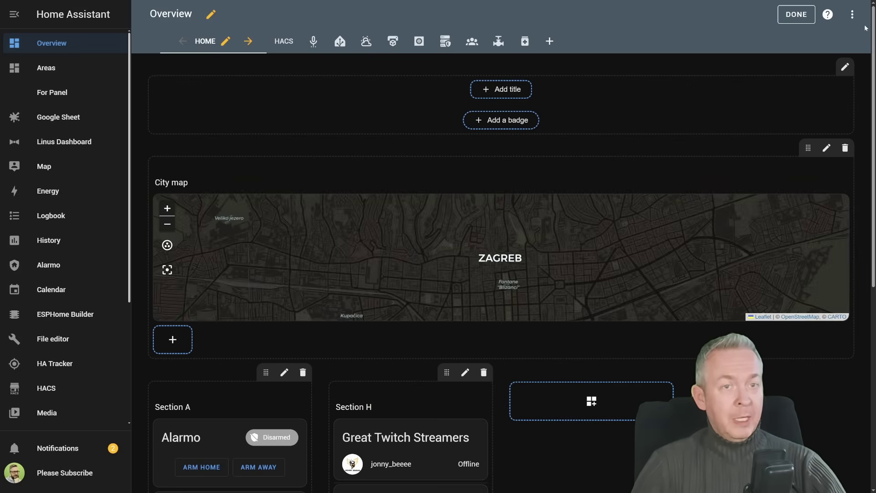
left_click(851, 14)
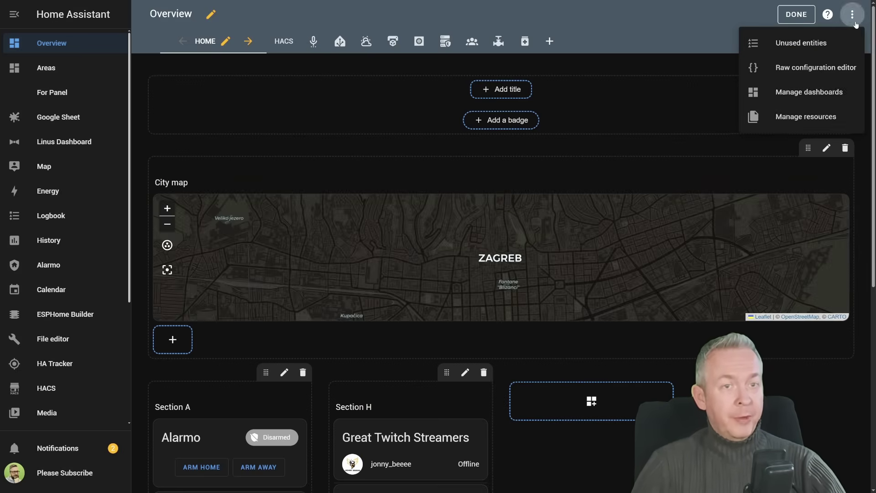
left_click(806, 68)
left_click(601, 291)
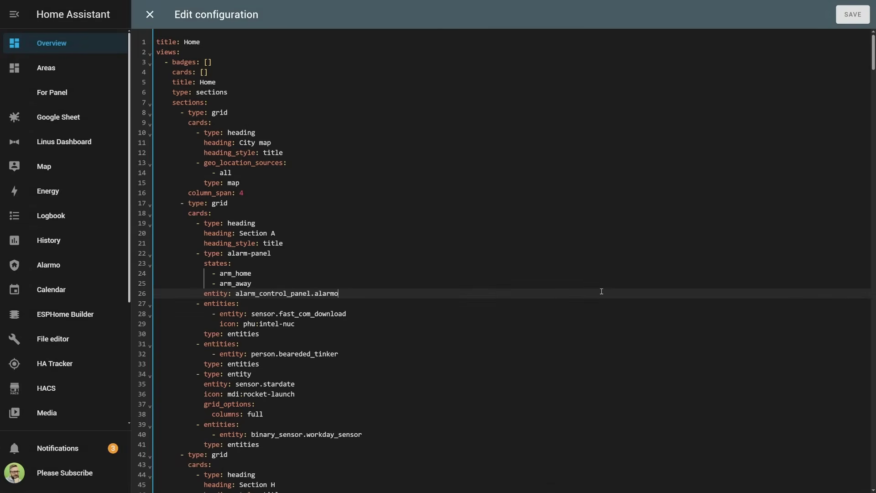
key("ctrl+f")
type("living_room_2")
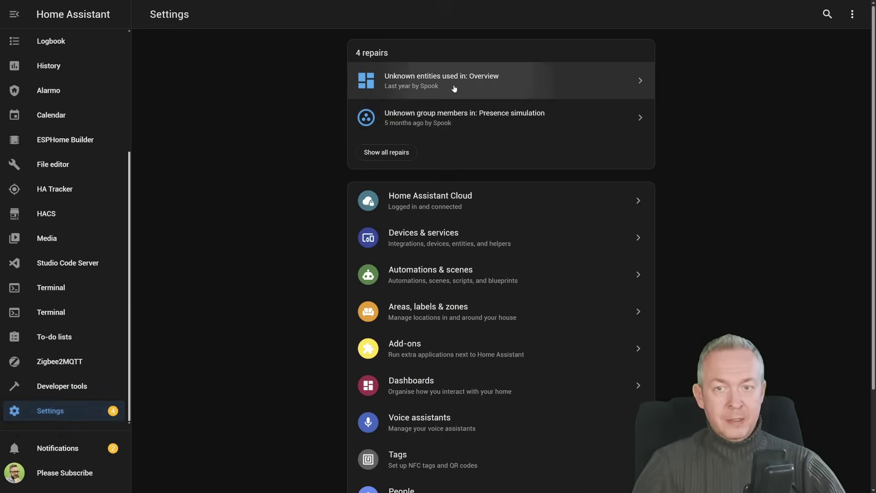
Step: Ignore the Overview repair and open the Google Fit repository's options menu in HACS
left_click(454, 88)
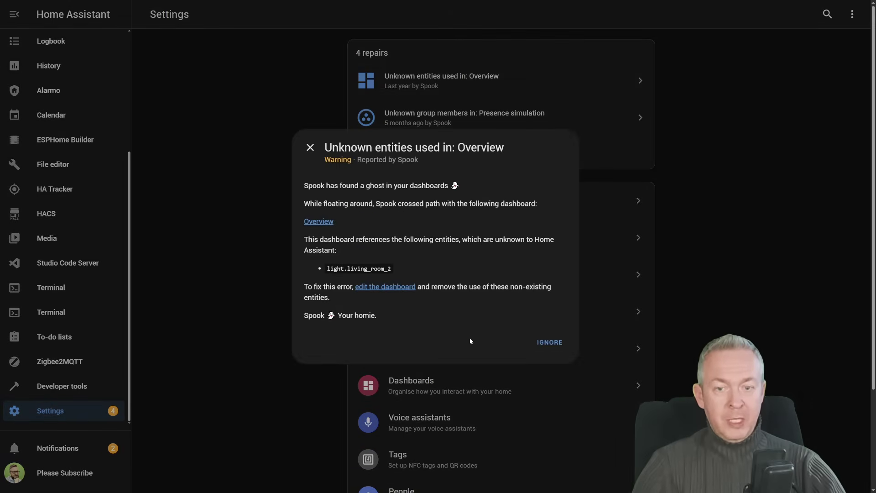
left_click(549, 342)
left_click(435, 117)
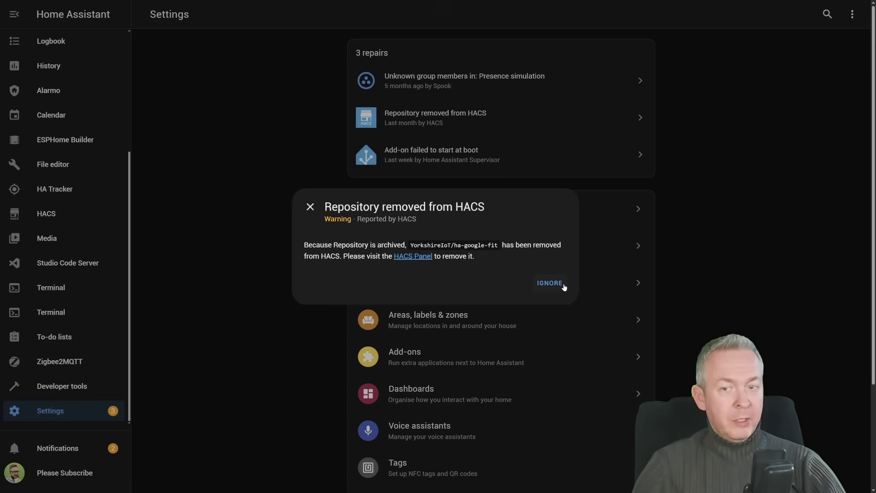
left_click(406, 254)
left_click(857, 14)
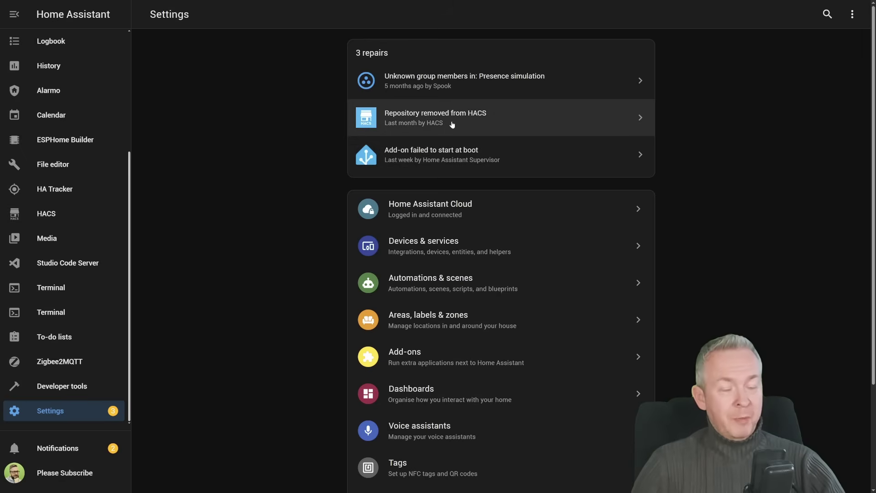
Step: Ignore the Repository removed from HACS repair, leaving 2 repairs
left_click(452, 124)
left_click(549, 285)
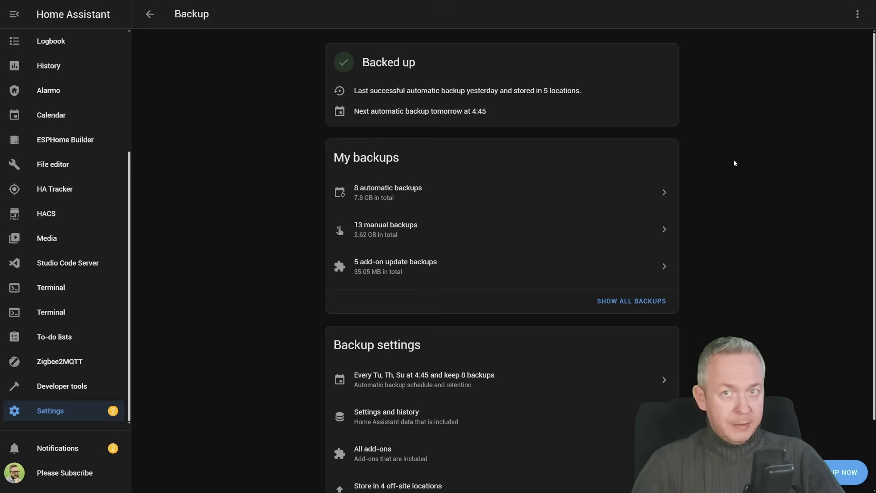
Step: Review the 4 off-site locations where backups are stored
scroll(734, 163, "down", 2)
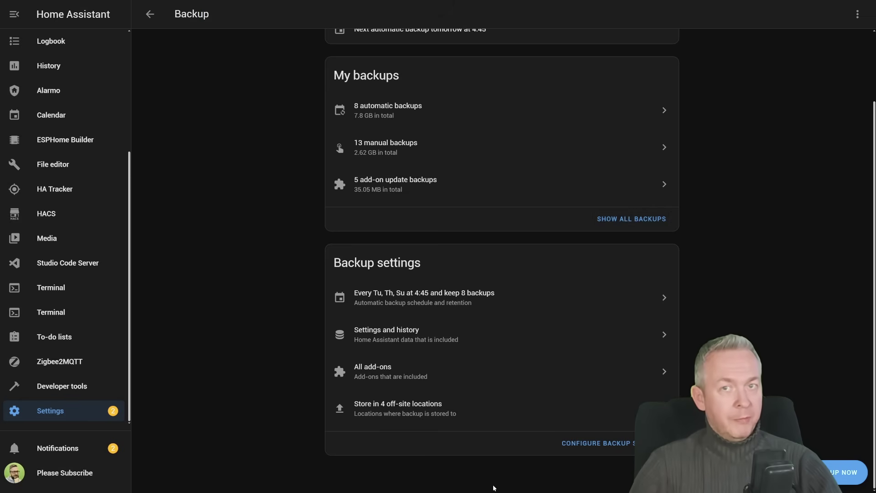
left_click(439, 406)
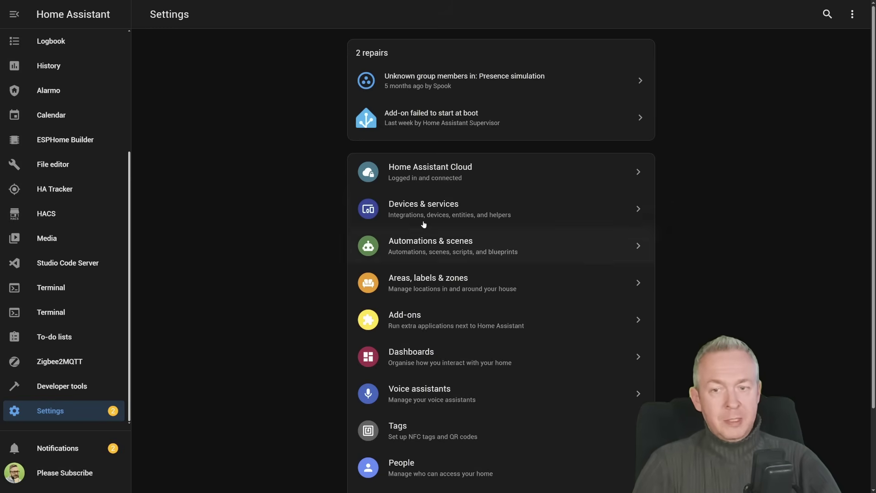
Step: Scroll through Integration startup times from the Repairs menu, where Local Luftdaten sensor and Reolink are slowest
scroll(423, 222, "down", 2)
left_click(415, 409)
left_click(426, 146)
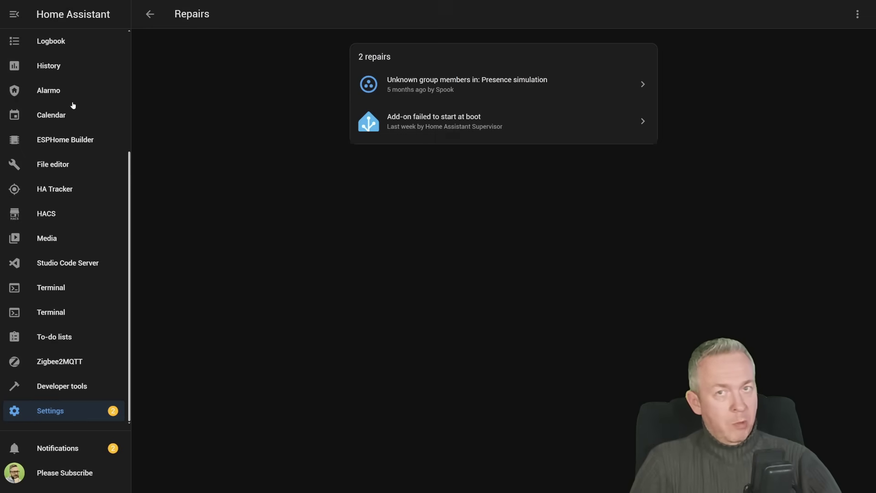
left_click(859, 14)
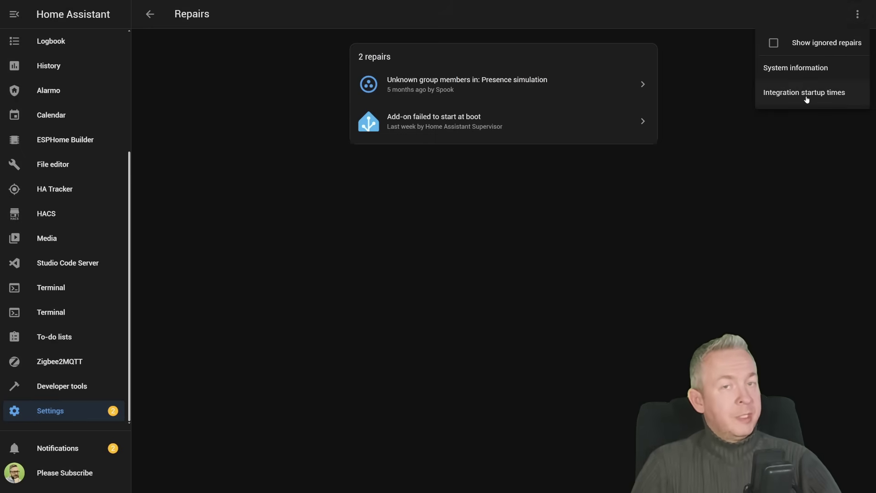
left_click(805, 93)
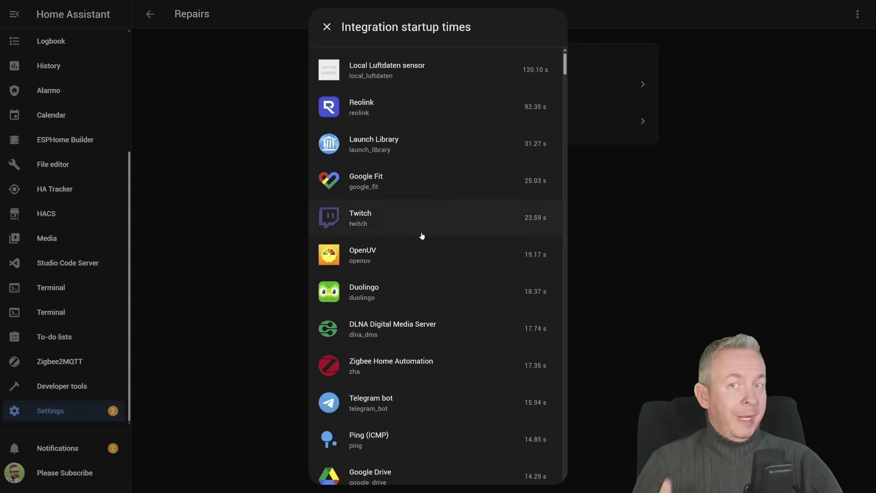
scroll(427, 212, "down", 2)
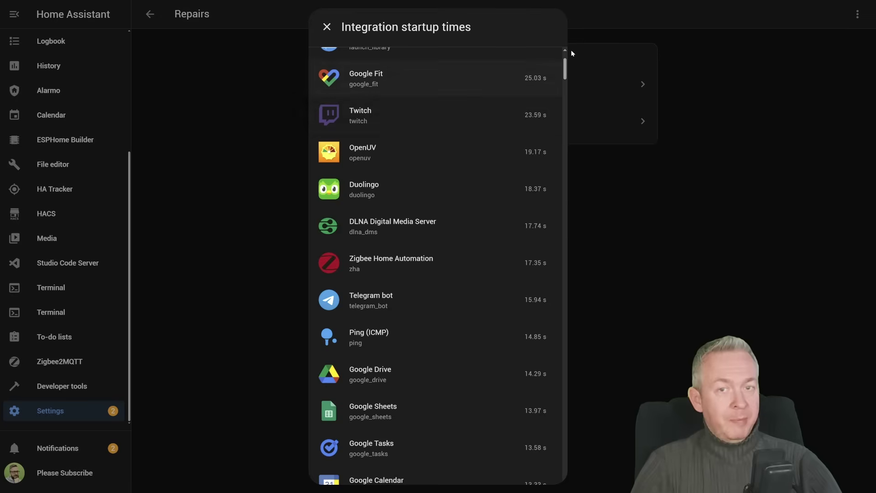
left_click_drag(562, 76, 565, 474)
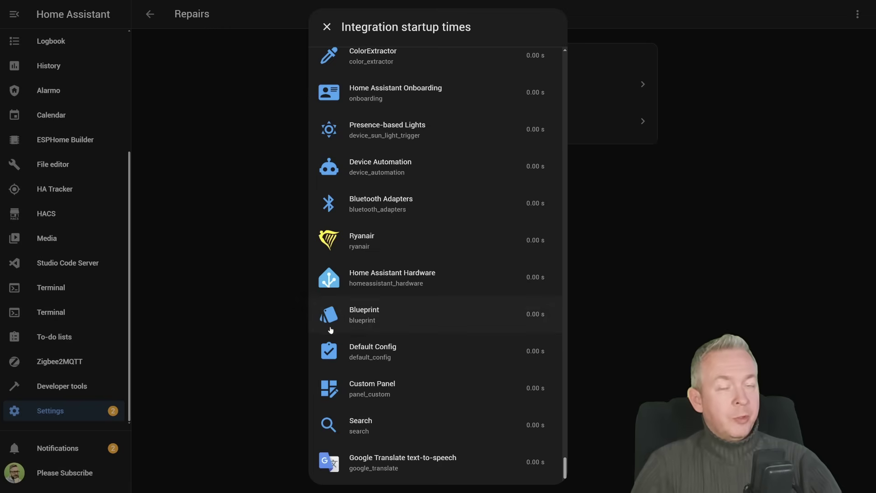
scroll(330, 329, "up", 15)
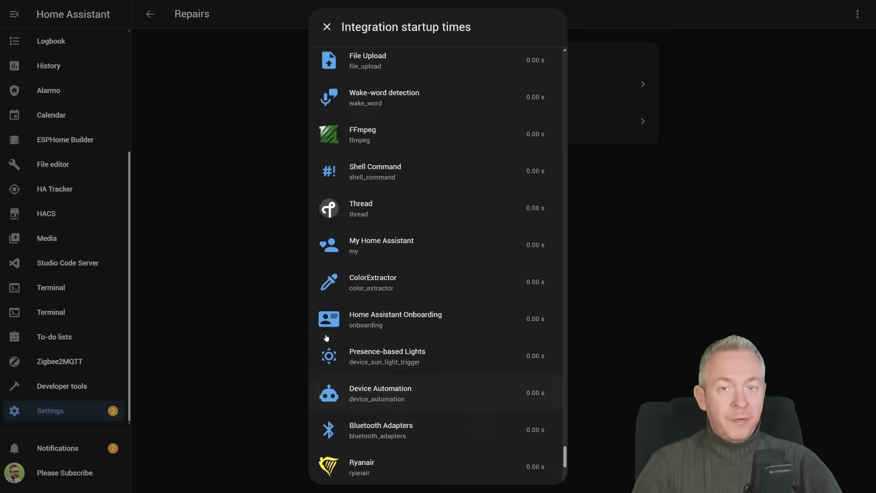
scroll(326, 342, "up", 20)
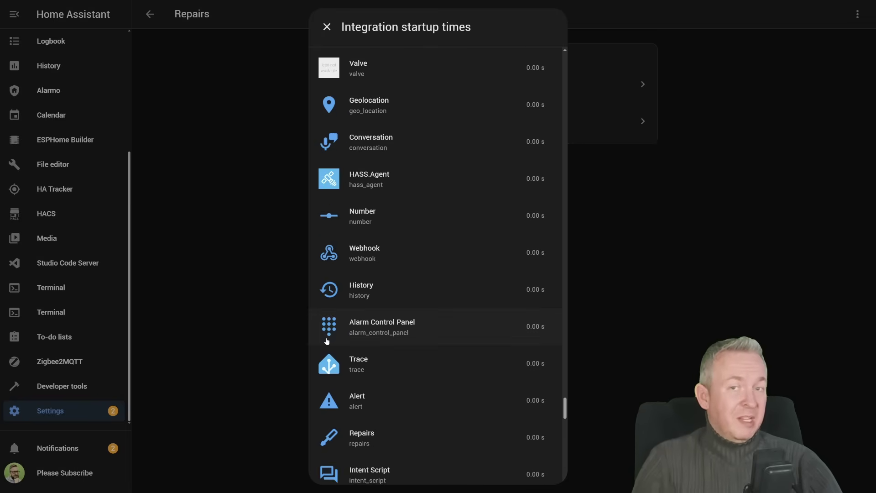
scroll(327, 349, "up", 8)
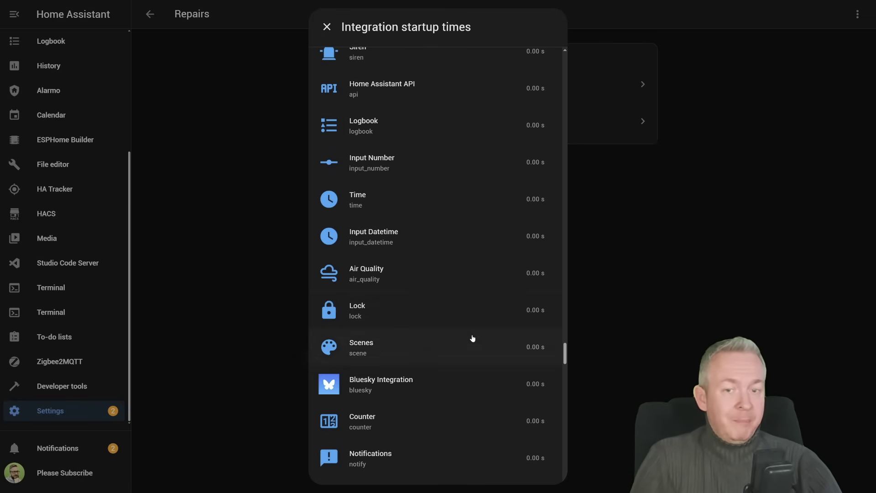
left_click(567, 281)
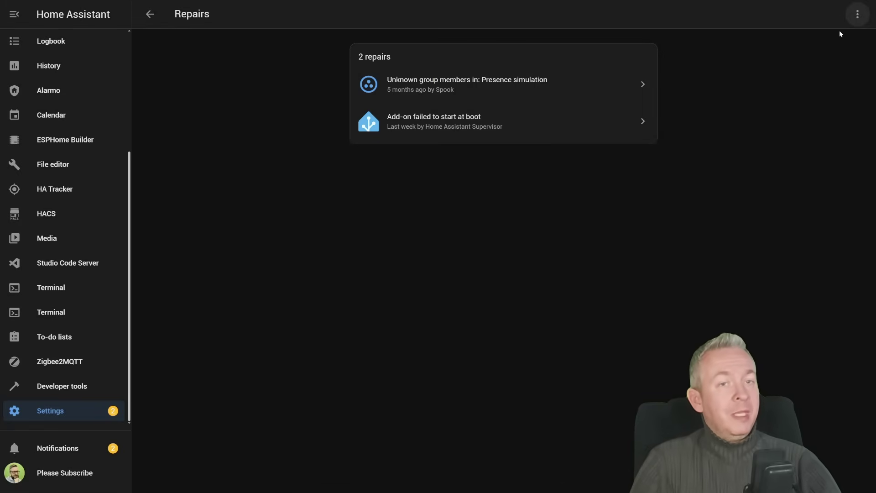
left_click(857, 15)
Step: Show the integration startup times again from the Repairs page menu
left_click(792, 90)
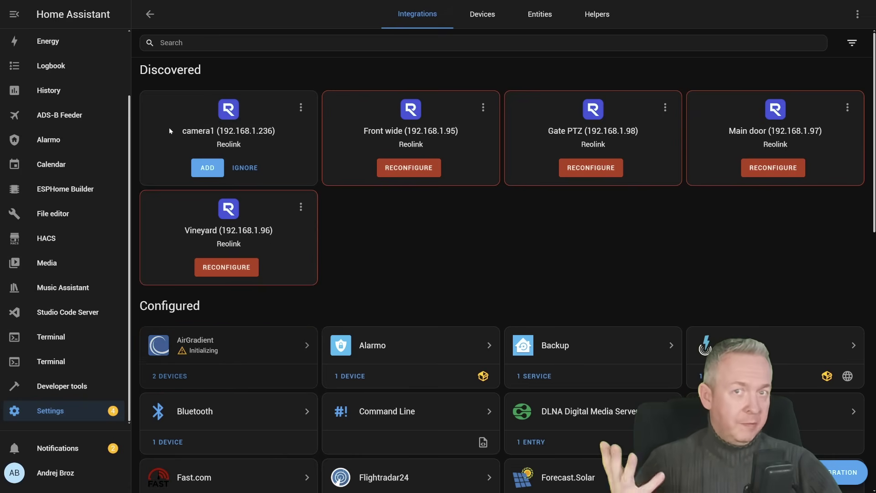
Step: Open the Reolink integration and review the four cameras failing with invalid login credentials
scroll(469, 204, "down", 8)
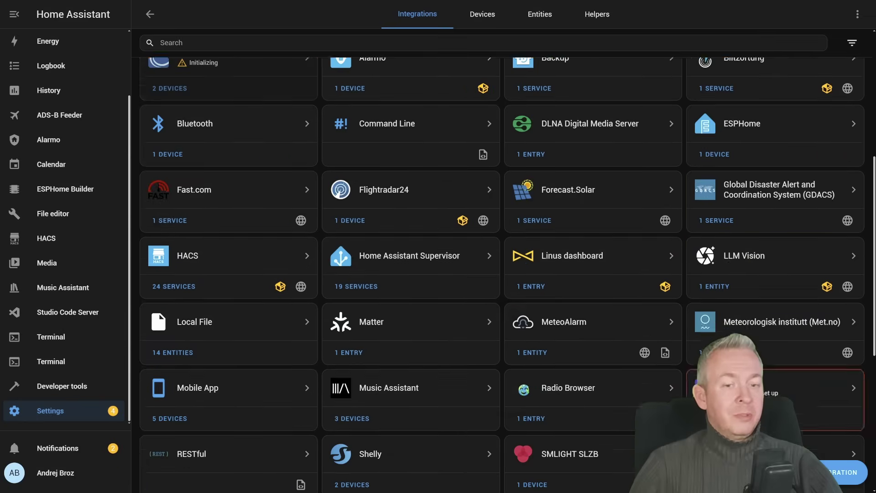
scroll(508, 275, "down", 3)
left_click(729, 183)
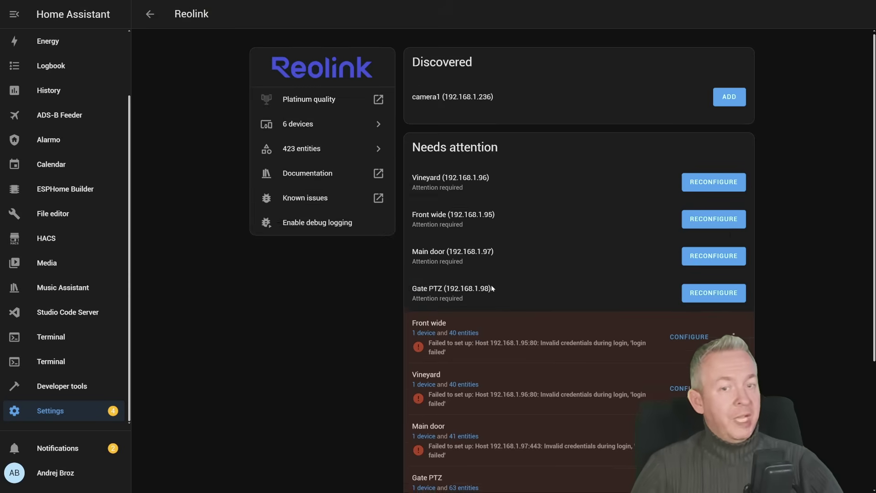
scroll(482, 303, "down", 3)
scroll(466, 344, "up", 4)
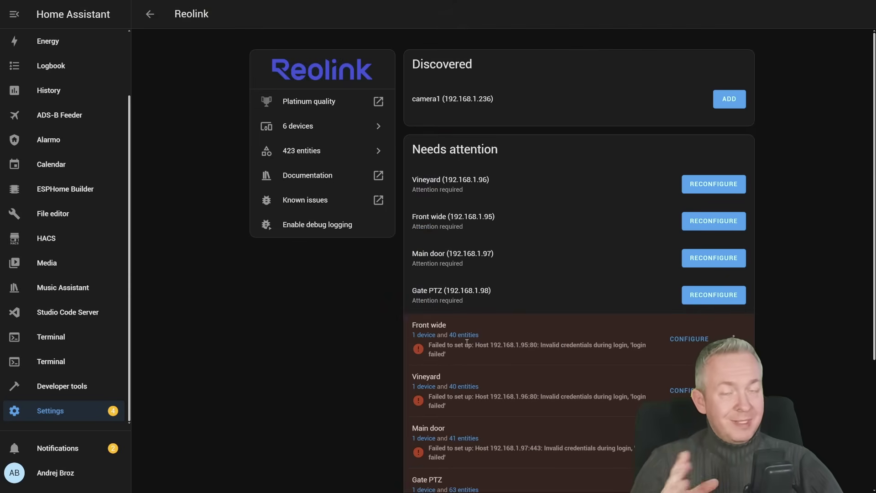